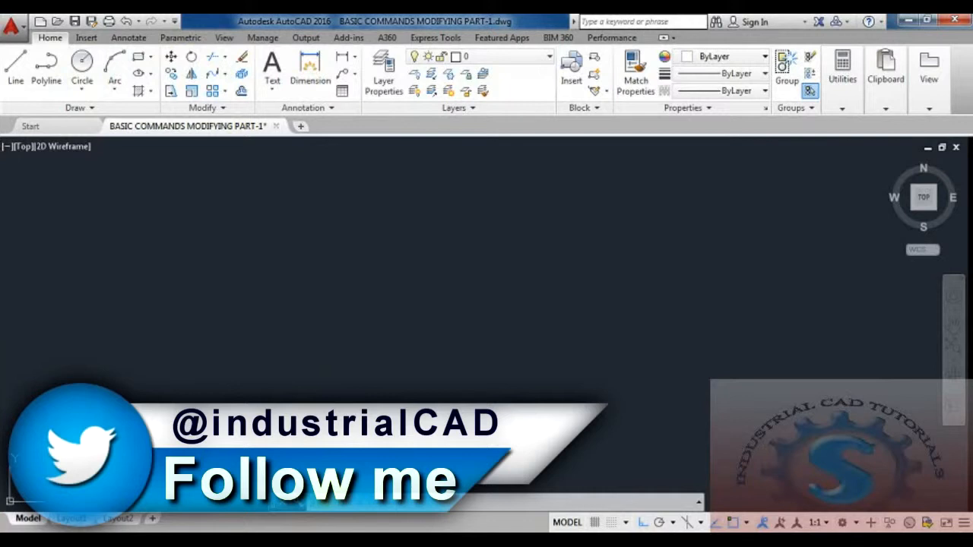
# Step: Draw a rectangle by two opposite corners in the empty drawing area, roughly 1.7 times as wide as high
pyautogui.write('REC')
pyautogui.press('Return')
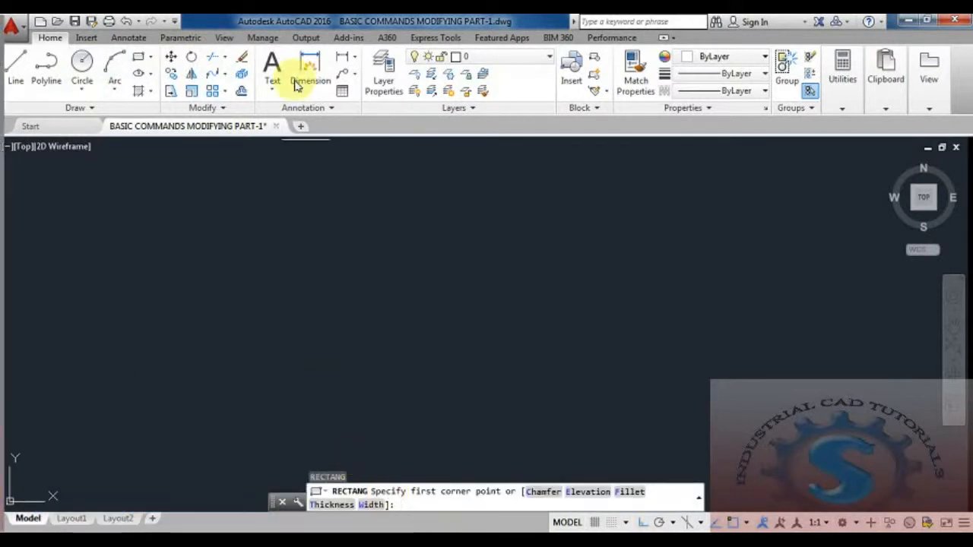
pyautogui.click(271, 204)
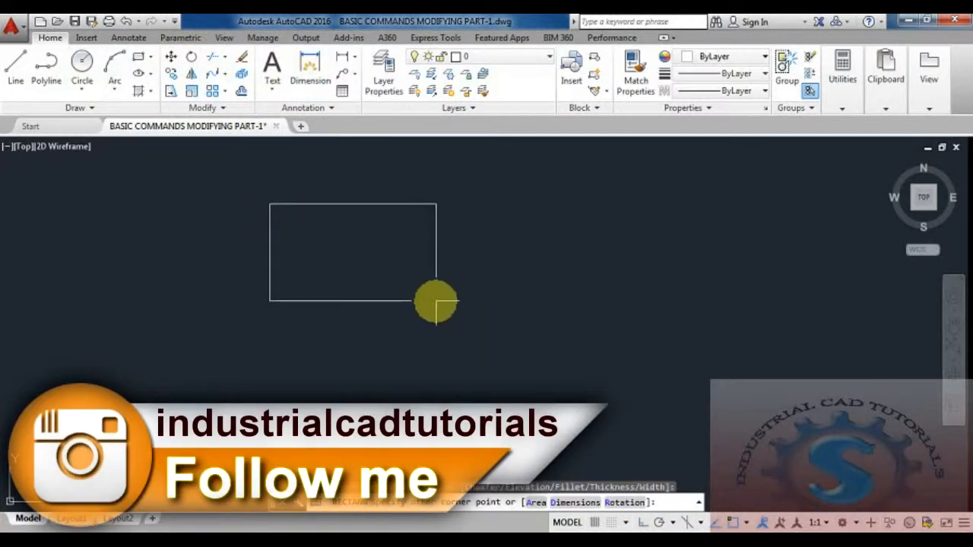
pyautogui.click(435, 300)
pyautogui.moveTo(515, 350)
pyautogui.mouseDown(button='middle')
pyautogui.moveTo(484, 363)
pyautogui.moveTo(406, 328)
pyautogui.moveTo(398, 336)
pyautogui.moveTo(430, 327)
pyautogui.mouseUp(button='middle')
pyautogui.press('Escape')
pyautogui.press('Escape')
# Step: Move the rectangle horizontally to the right, using its centre as the base point
pyautogui.click(353, 504)
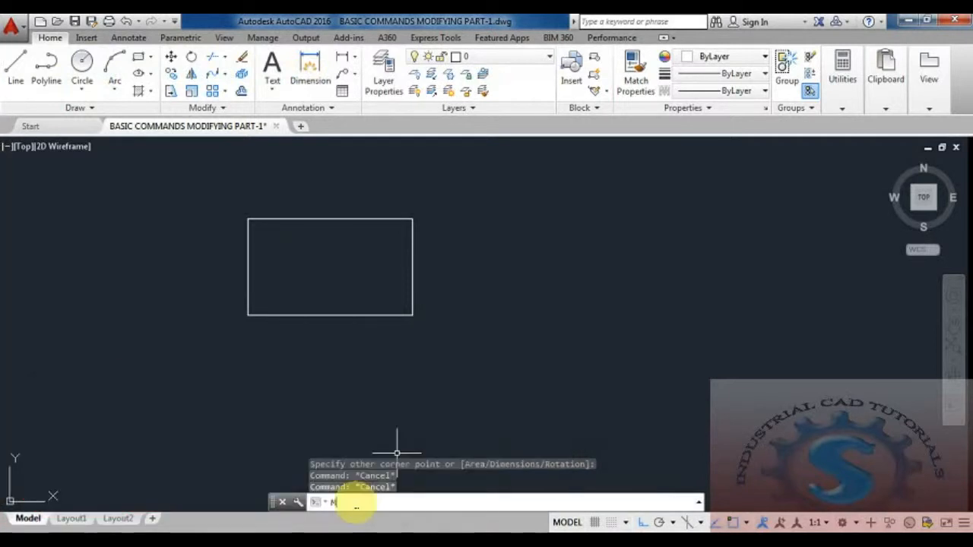
pyautogui.write('M')
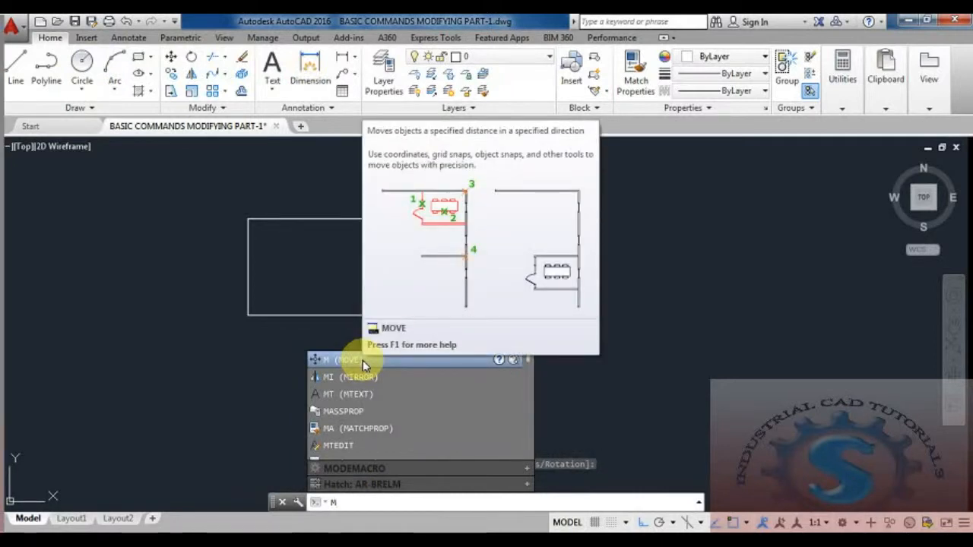
pyautogui.click(362, 360)
pyautogui.click(449, 344)
pyautogui.click(230, 197)
pyautogui.press('Return')
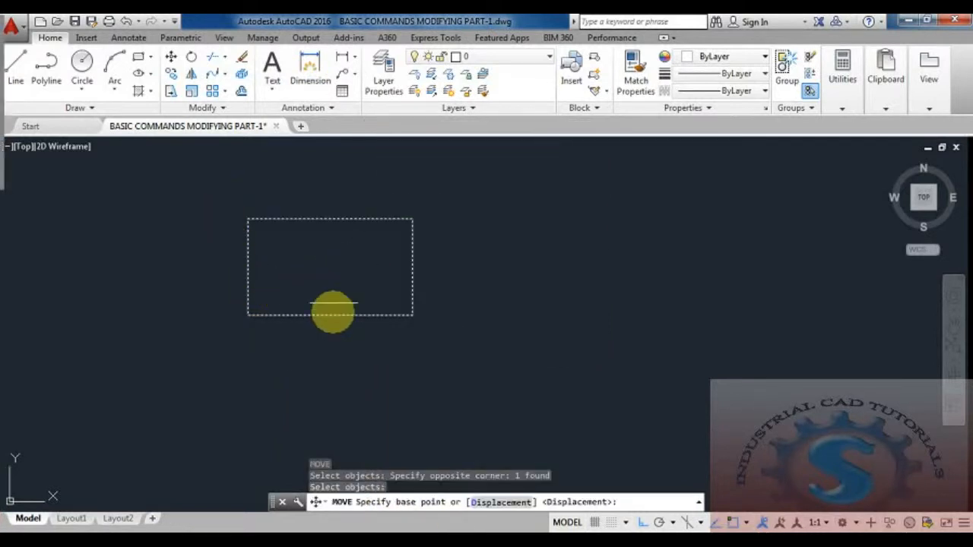
pyautogui.click(329, 267)
pyautogui.click(517, 261)
pyautogui.moveTo(495, 273); pyautogui.dragTo(267, 285, button='middle')
pyautogui.moveTo(328, 306); pyautogui.dragTo(305, 274, button='middle')
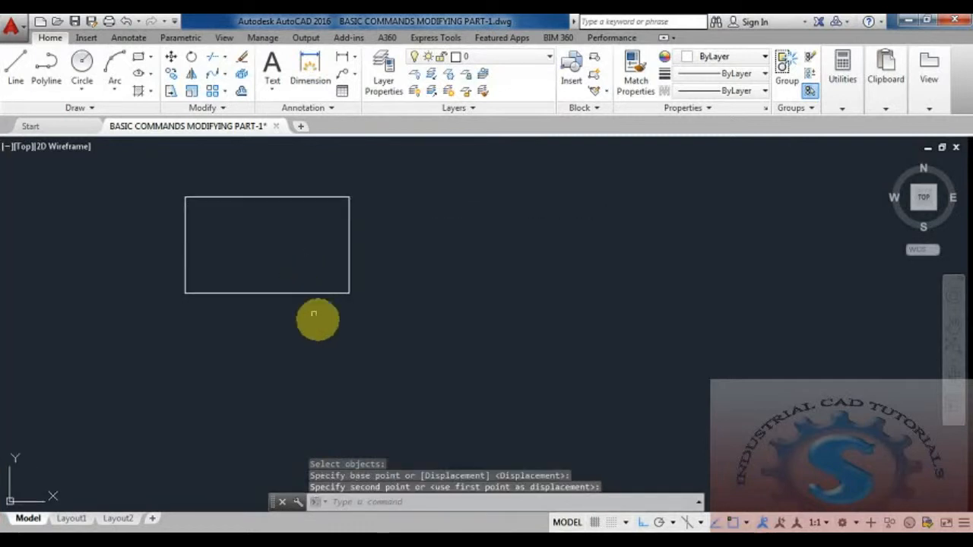
pyautogui.press('Escape')
pyautogui.press('Escape')
pyautogui.press('Escape')
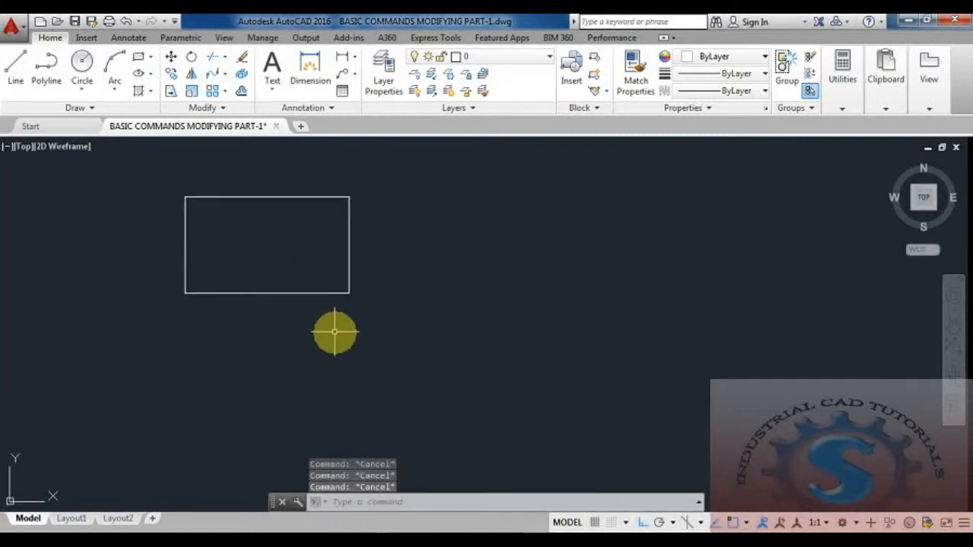
pyautogui.moveTo(372, 368); pyautogui.dragTo(378, 381, button='middle')
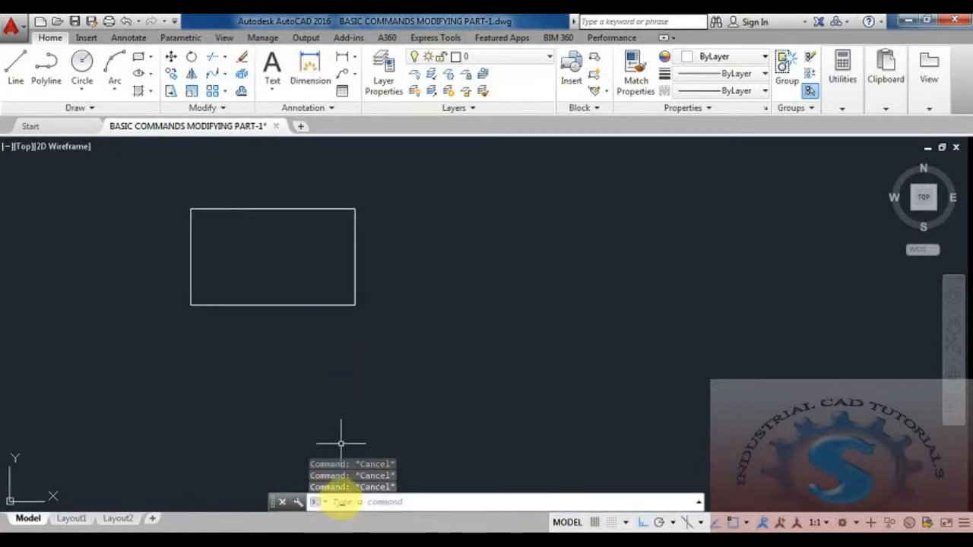
pyautogui.write('ct o')
pyautogui.press('Return')
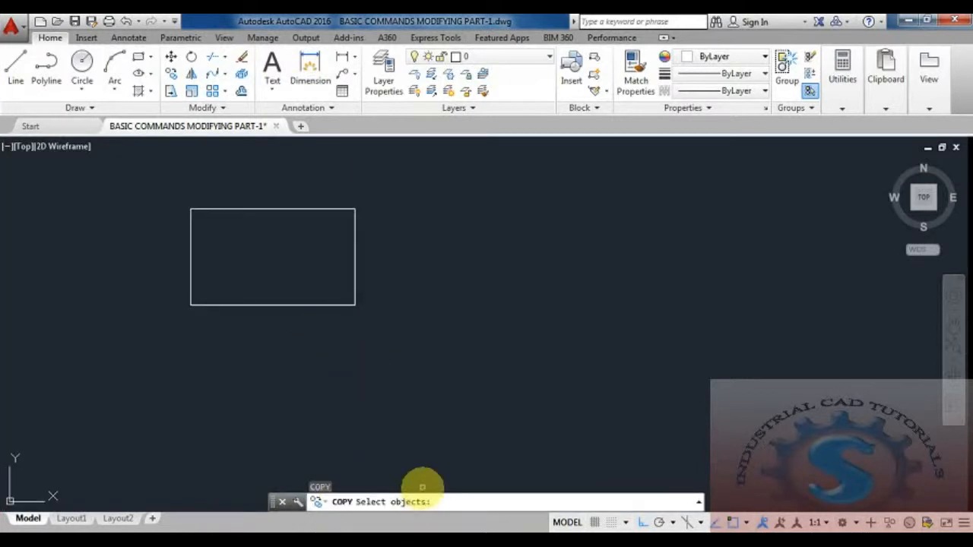
pyautogui.press('Escape')
pyautogui.press('Escape')
pyautogui.press('Escape')
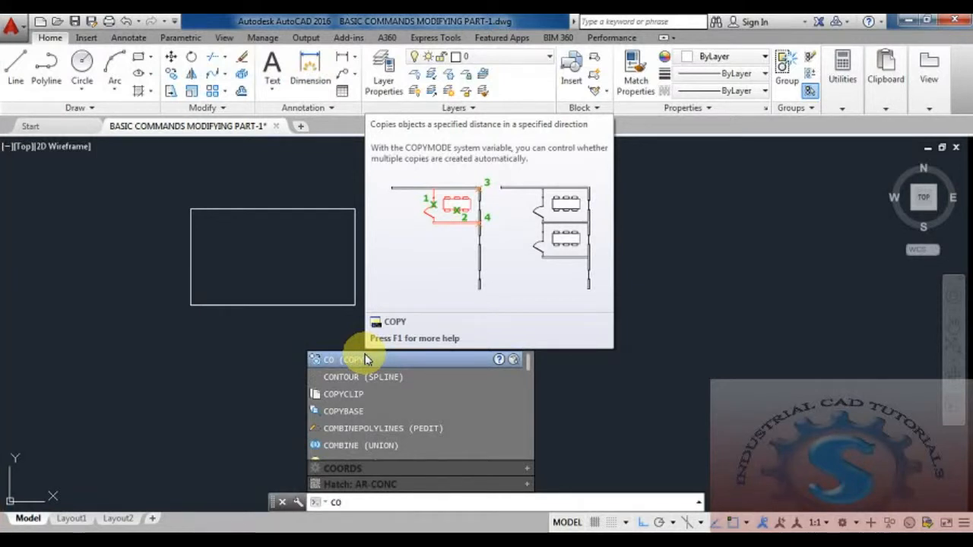
# Step: Copy the rectangle from its centre, placing one copy straight to its right and one straight below it
pyautogui.click(358, 359)
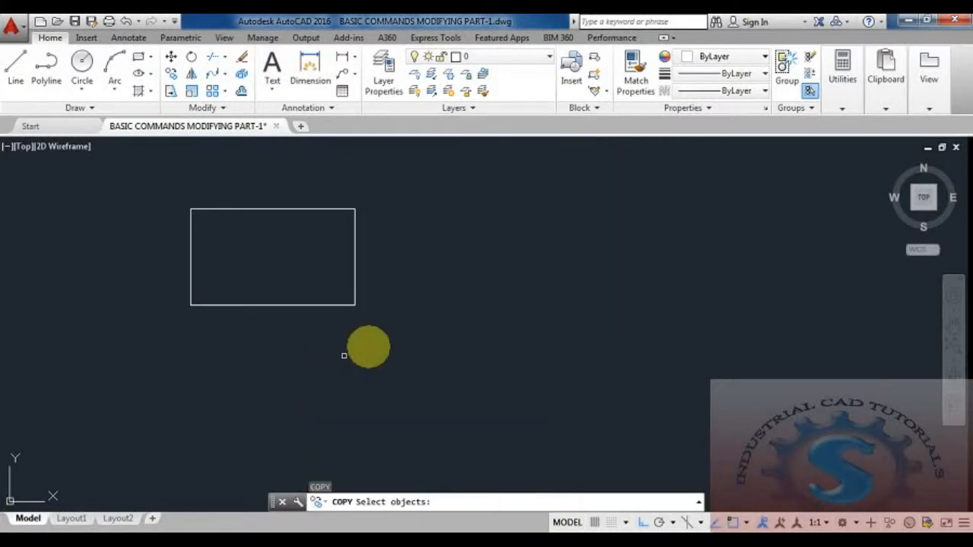
pyautogui.moveTo(371, 348); pyautogui.dragTo(358, 339, button='middle')
pyautogui.click(358, 338)
pyautogui.click(85, 143)
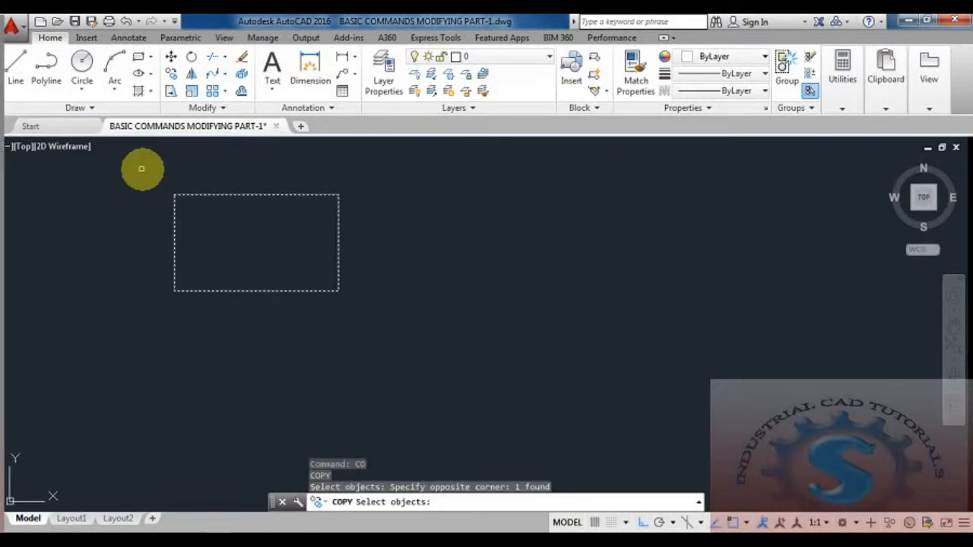
pyautogui.press('Return')
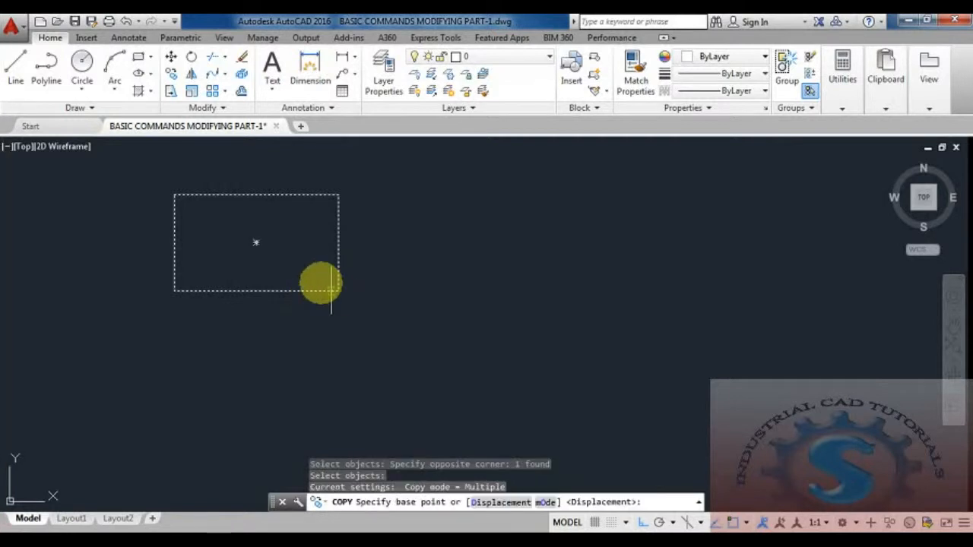
pyautogui.click(256, 241)
pyautogui.click(479, 242)
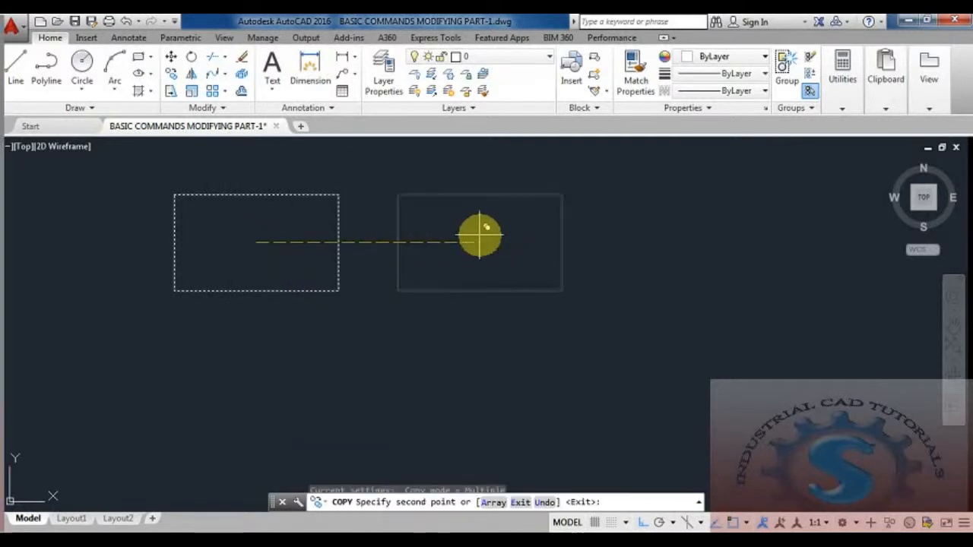
pyautogui.click(299, 373)
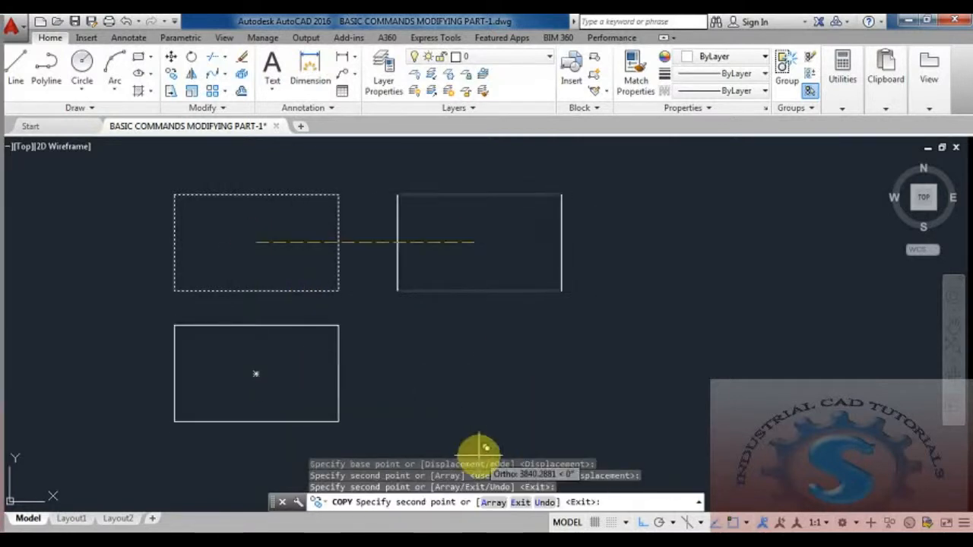
# Step: Turn ortho mode off and place two more copies, one diagonally below right and one overlapping the middle of the four rectangles
pyautogui.moveTo(473, 421); pyautogui.dragTo(481, 396, button='middle')
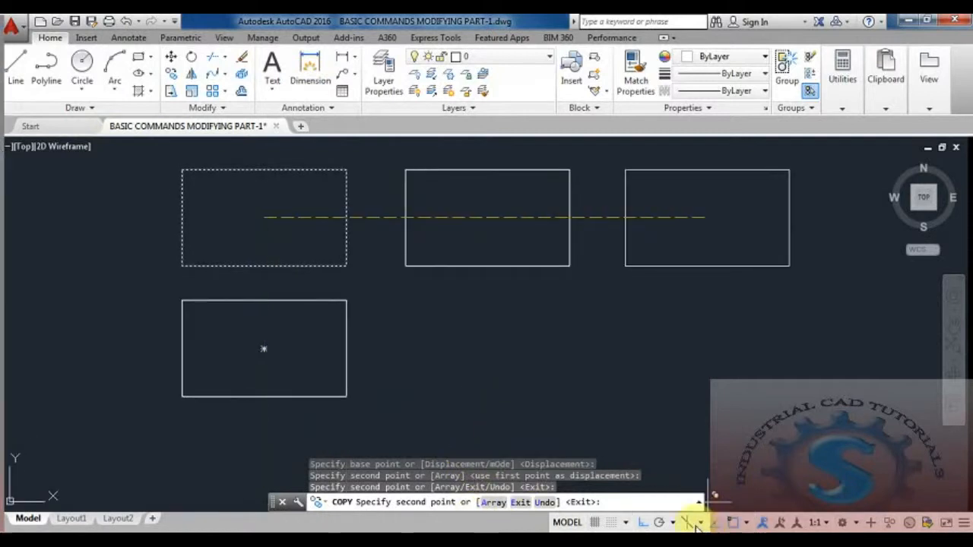
pyautogui.click(643, 523)
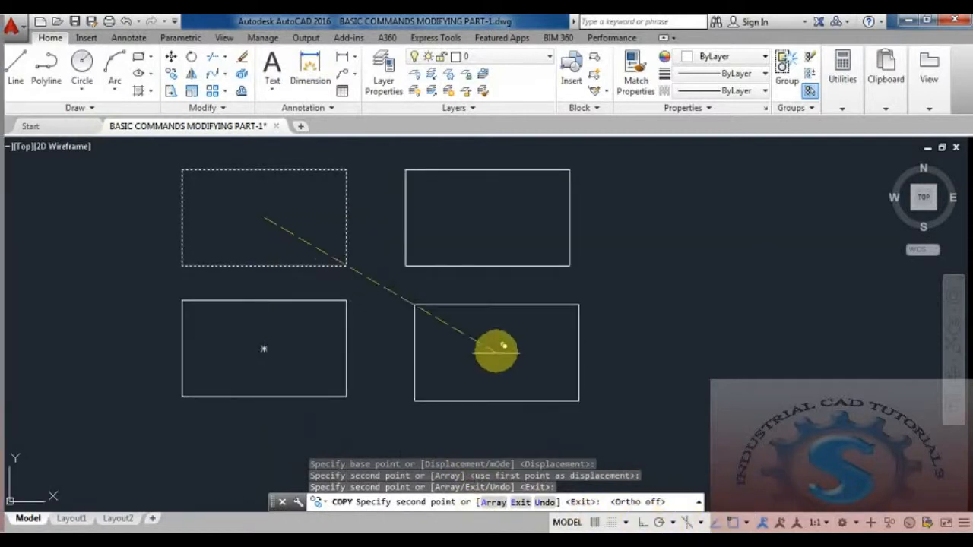
pyautogui.click(490, 353)
pyautogui.moveTo(490, 354); pyautogui.dragTo(448, 388, button='middle')
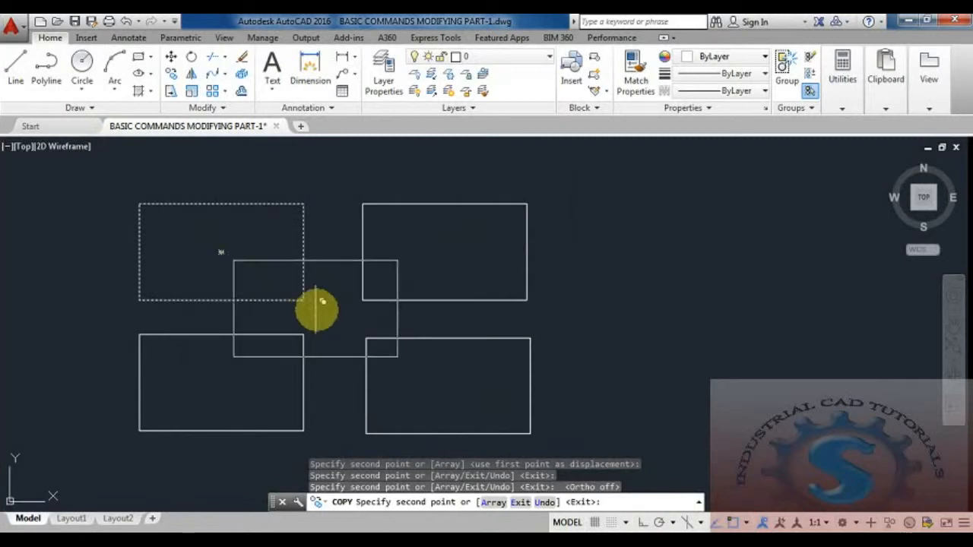
pyautogui.click(327, 313)
# Step: Place four more copies diagonally outward, each overlapping an outer corner of the rectangle group, and end the Copy command
pyautogui.scroll(-2, 327, 335)
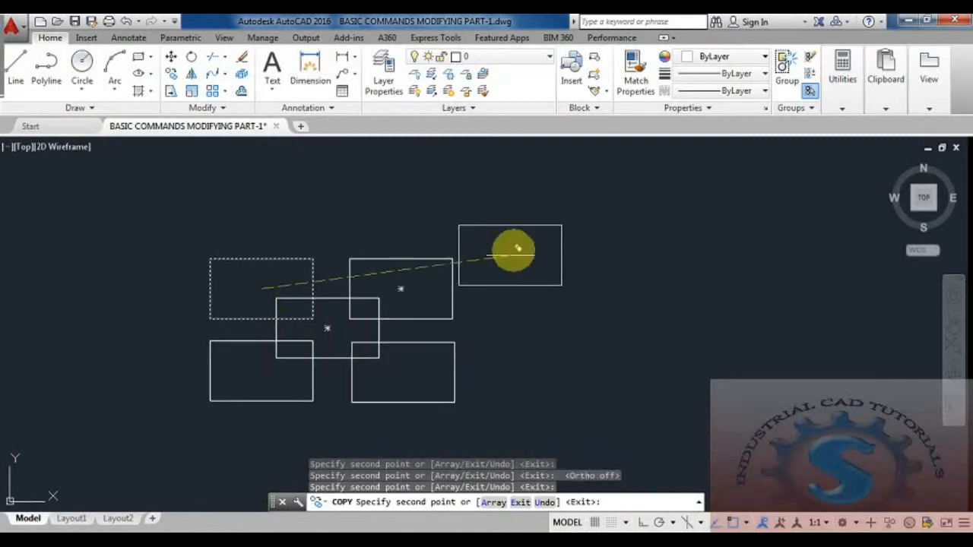
pyautogui.click(477, 244)
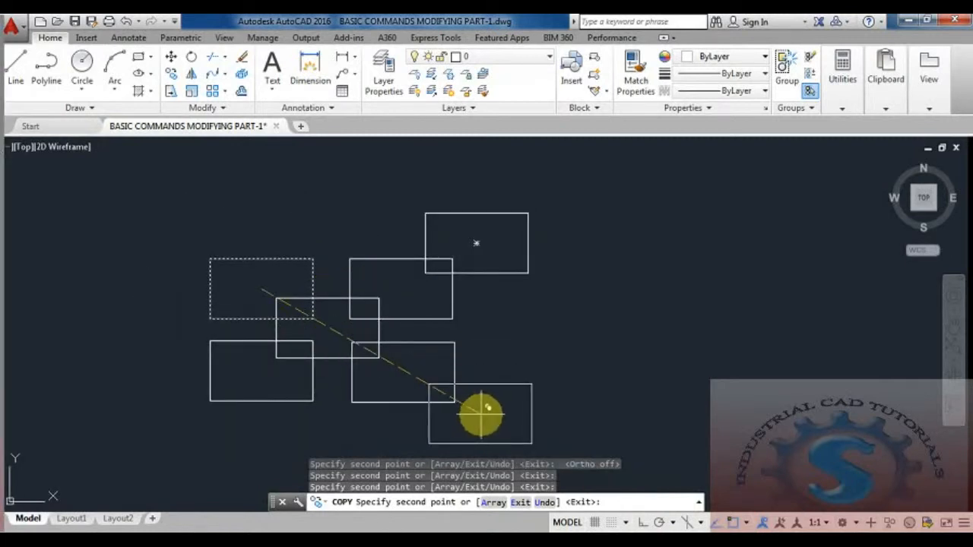
pyautogui.click(480, 414)
pyautogui.click(181, 242)
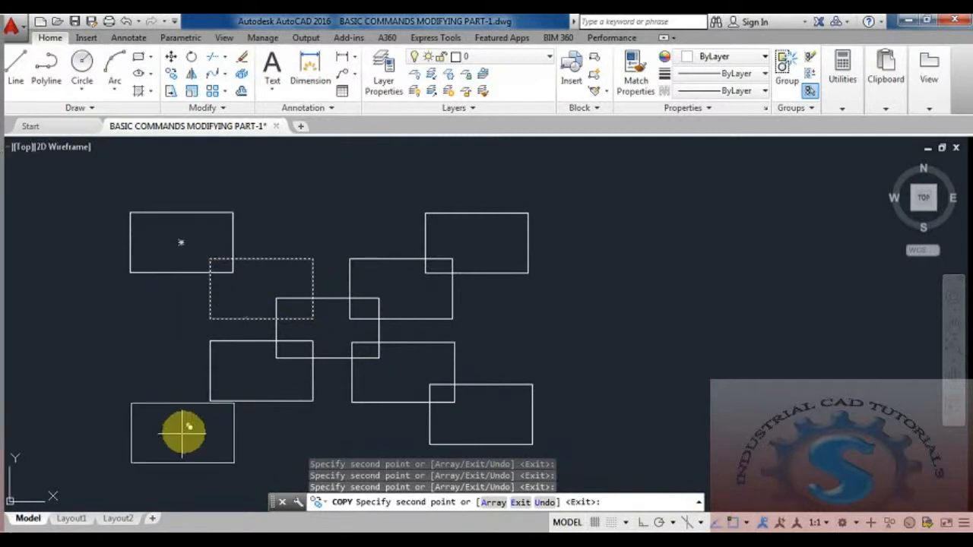
pyautogui.click(179, 410)
pyautogui.scroll(-2, 217, 408)
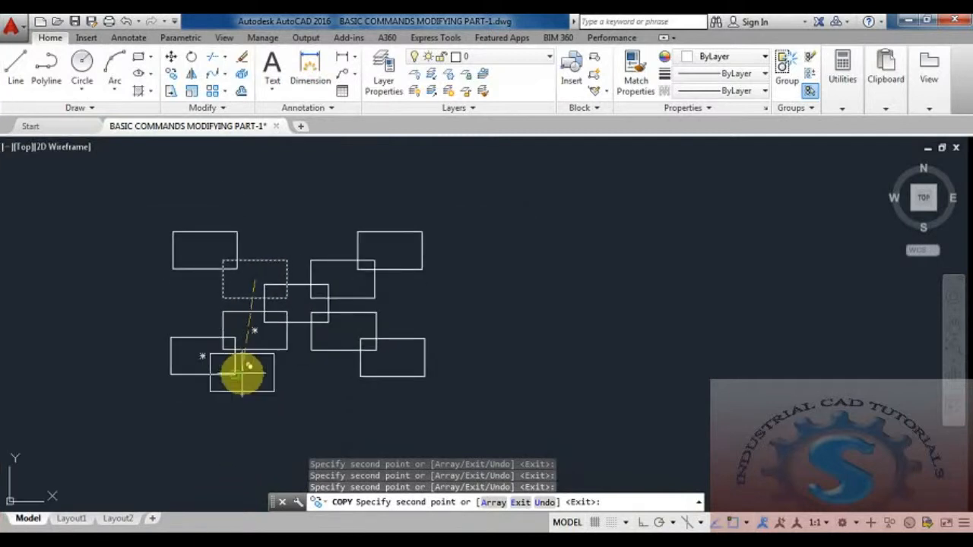
pyautogui.press('Escape')
# Step: Delete the small stray circle above and to the right of the rectangle group
pyautogui.scroll(2, 478, 391)
pyautogui.scroll(-4, 423, 392)
pyautogui.scroll(2, 410, 390)
pyautogui.scroll(-2, 530, 324)
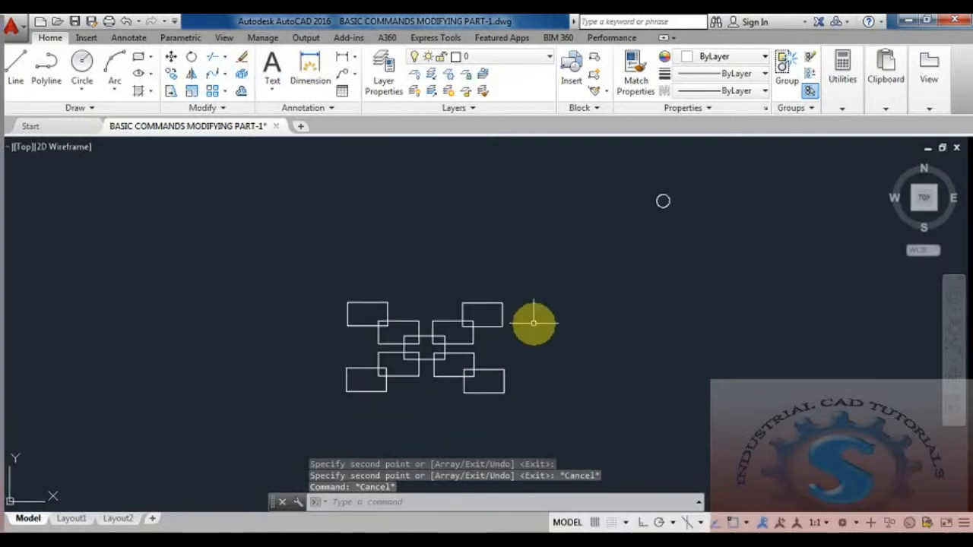
pyautogui.scroll(2, 651, 232)
pyautogui.click(701, 240)
pyautogui.click(650, 203)
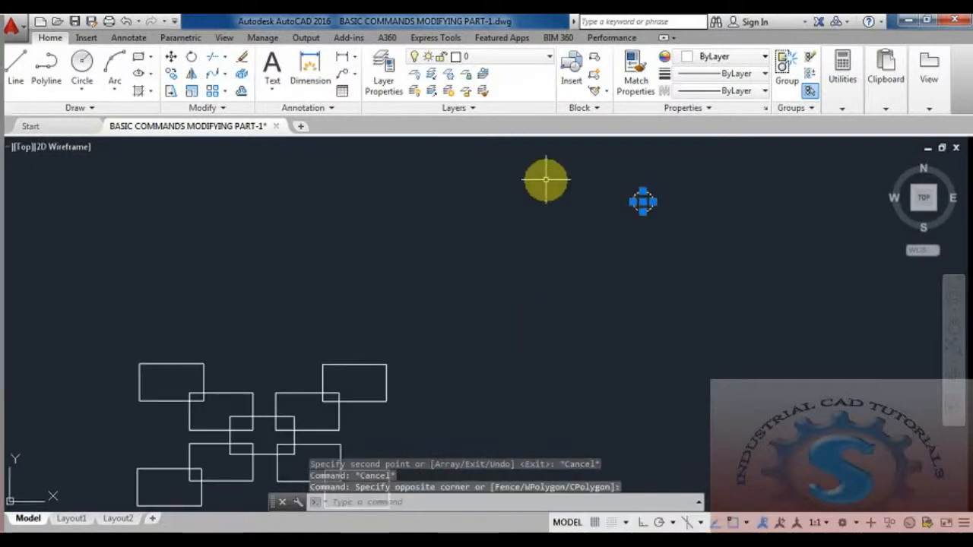
pyautogui.press('Delete')
# Step: Turn on the drawing grid behind the rectangle group
pyautogui.scroll(-2, 389, 357)
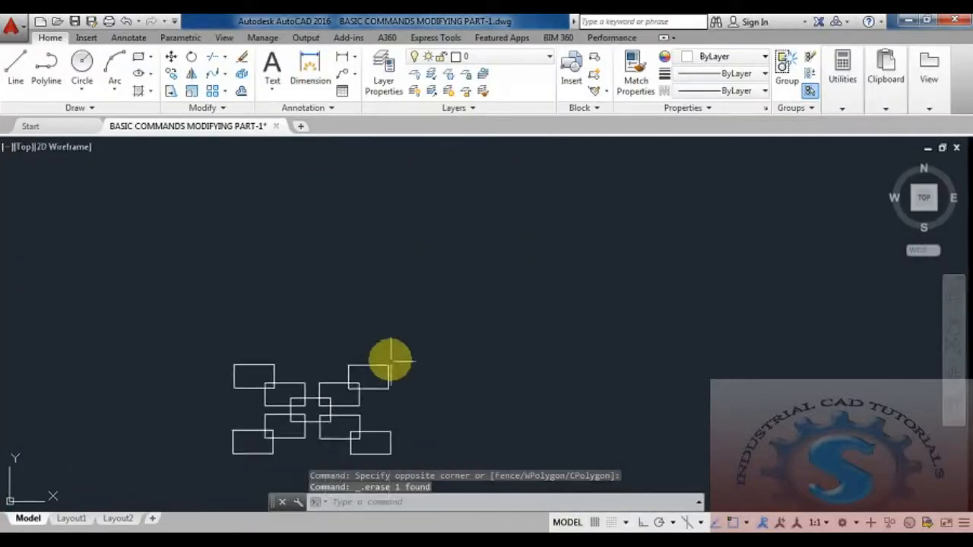
pyautogui.moveTo(357, 421); pyautogui.dragTo(401, 267, button='middle')
pyautogui.scroll(2, 364, 308)
pyautogui.moveTo(363, 311); pyautogui.dragTo(362, 421, button='middle')
pyautogui.scroll(2, 378, 350)
pyautogui.moveTo(375, 357); pyautogui.dragTo(337, 363, button='middle')
pyautogui.moveTo(380, 367)
pyautogui.mouseDown(button='middle')
pyautogui.moveTo(403, 370)
pyautogui.moveTo(453, 353)
pyautogui.moveTo(482, 353)
pyautogui.moveTo(483, 366)
pyautogui.moveTo(394, 320)
pyautogui.mouseUp(button='middle')
pyautogui.press('F7')
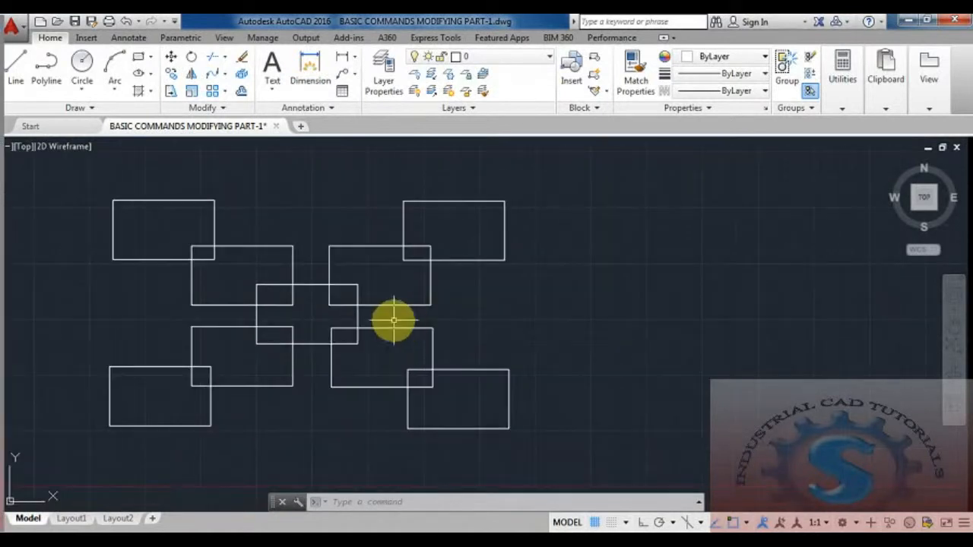
pyautogui.scroll(-3, 394, 320)
pyautogui.write('S')
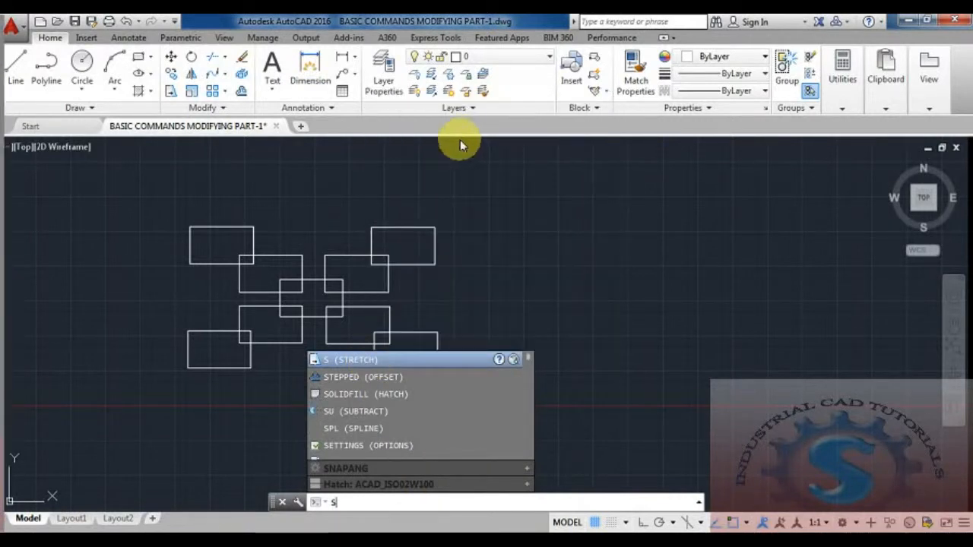
pyautogui.press('Escape')
pyautogui.press('Escape')
pyautogui.moveTo(184, 279)
pyautogui.mouseDown(button='middle')
pyautogui.moveTo(195, 326)
pyautogui.moveTo(208, 331)
pyautogui.mouseUp(button='middle')
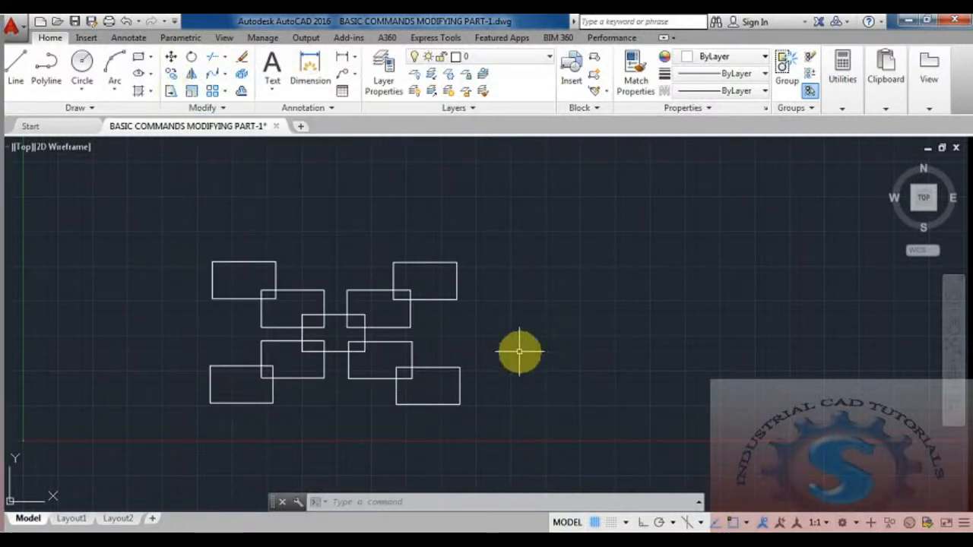
# Step: Stretch the ends of the four right-hand rectangles horizontally to the right with ortho mode on
pyautogui.click(358, 504)
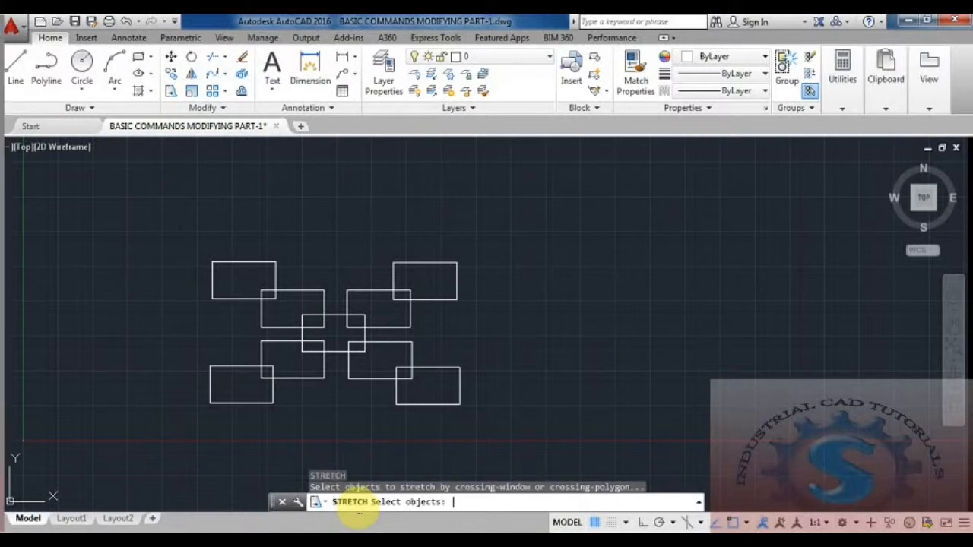
pyautogui.click(513, 440)
pyautogui.click(377, 237)
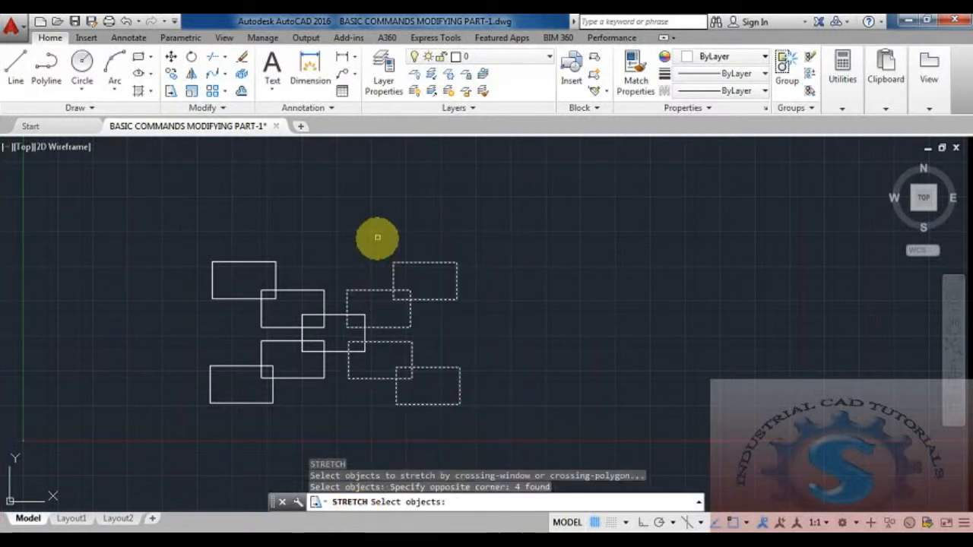
pyautogui.press('Return')
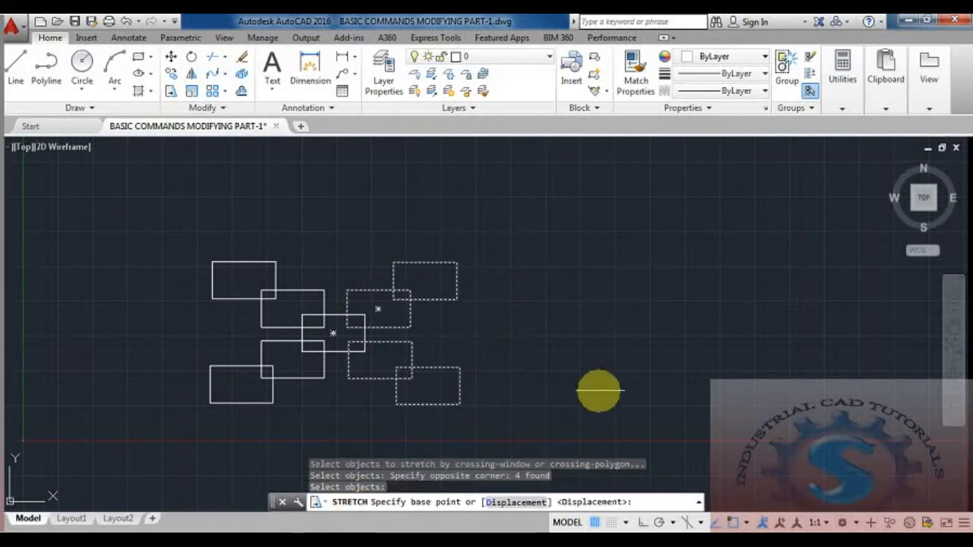
pyautogui.click(594, 327)
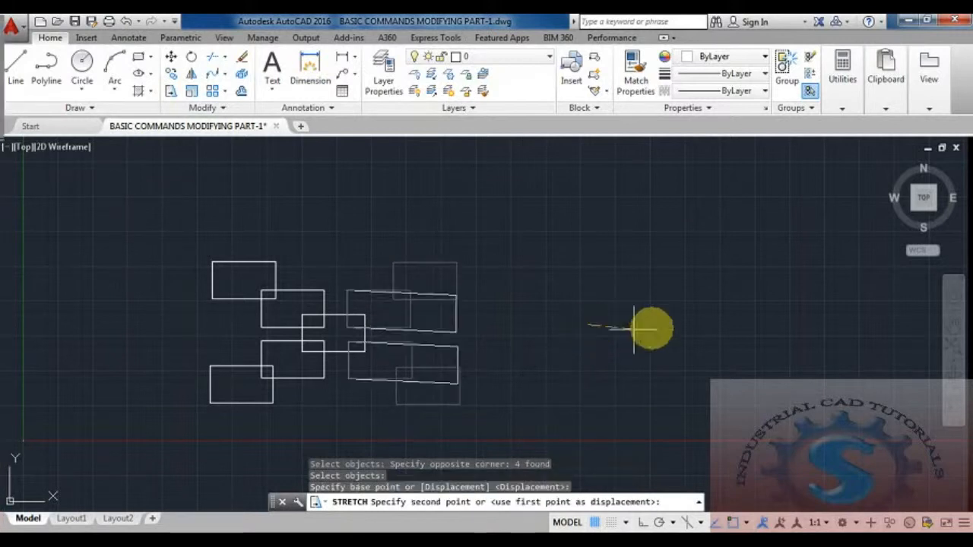
pyautogui.moveTo(803, 332); pyautogui.dragTo(664, 261, button='middle')
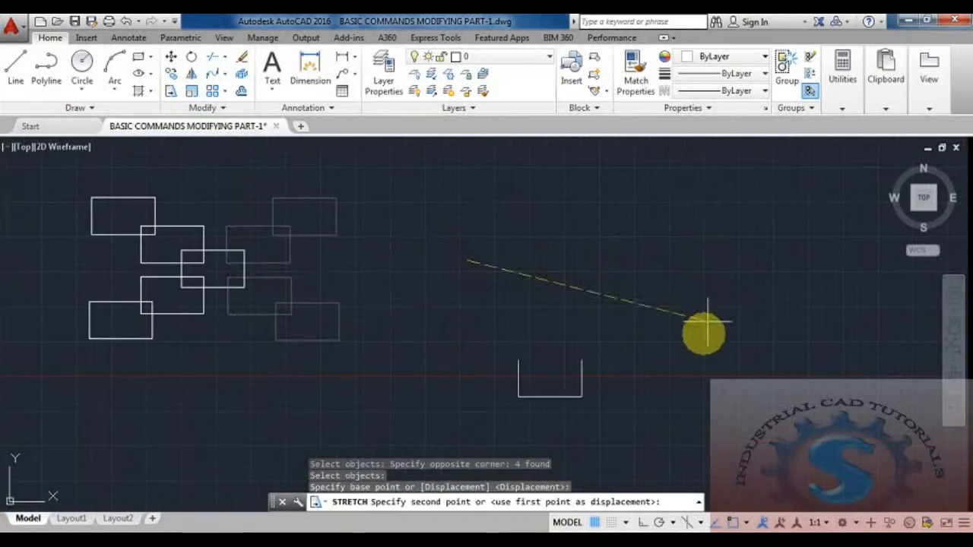
pyautogui.moveTo(576, 318); pyautogui.dragTo(587, 384, button='middle')
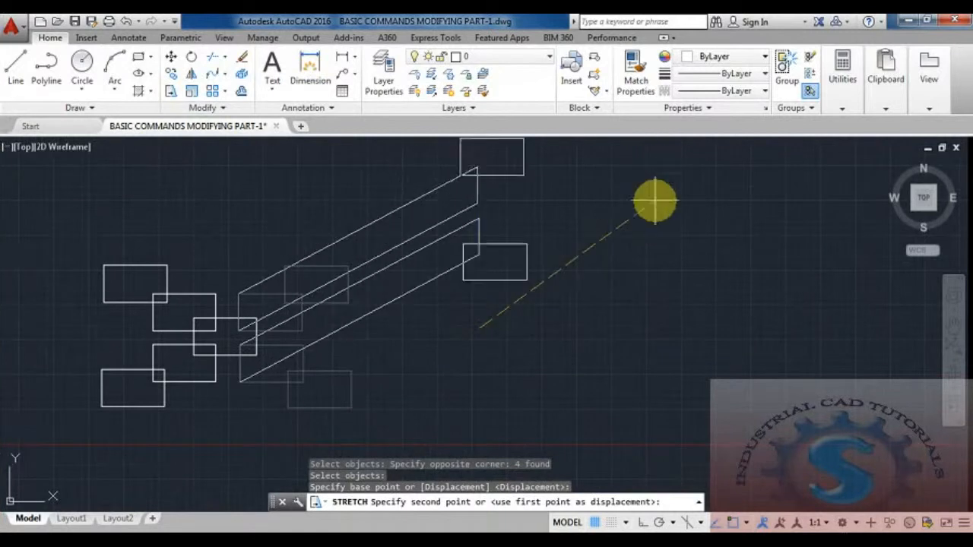
pyautogui.moveTo(654, 200); pyautogui.dragTo(604, 325, button='middle')
pyautogui.scroll(-2, 604, 239)
pyautogui.moveTo(604, 241); pyautogui.dragTo(599, 210, button='middle')
pyautogui.scroll(-2, 599, 210)
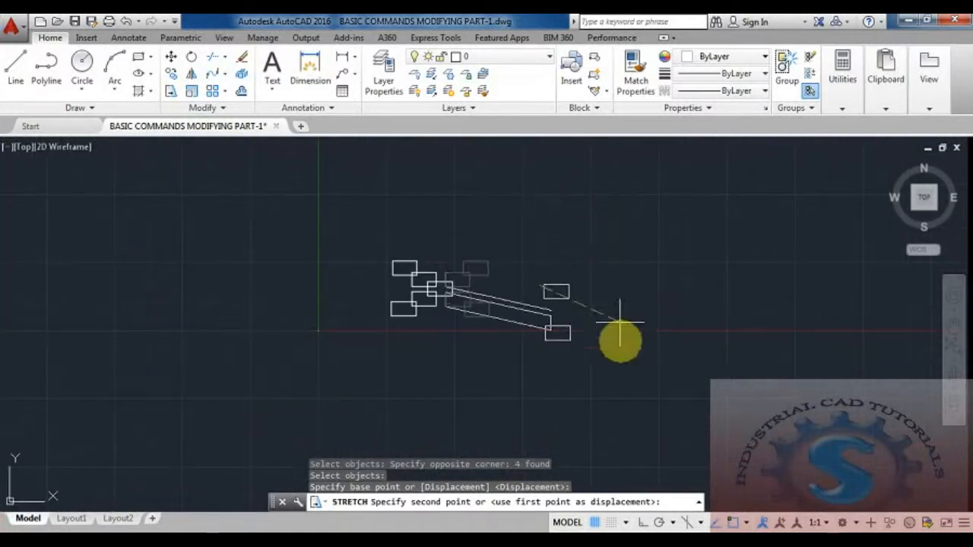
pyautogui.scroll(4, 638, 324)
pyautogui.click(642, 522)
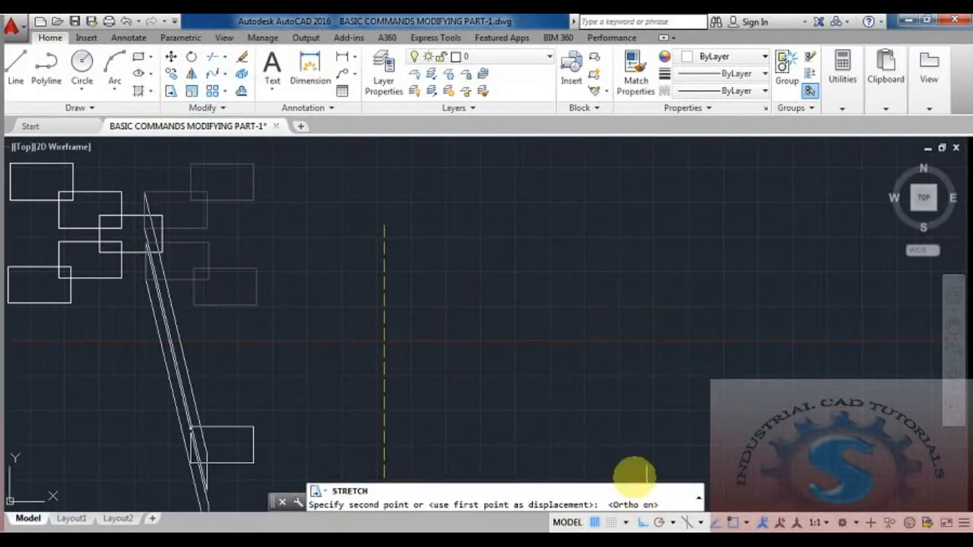
pyautogui.moveTo(449, 250)
pyautogui.mouseDown(button='middle')
pyautogui.moveTo(543, 317)
pyautogui.moveTo(547, 327)
pyautogui.moveTo(494, 352)
pyautogui.mouseUp(button='middle')
pyautogui.click(582, 307)
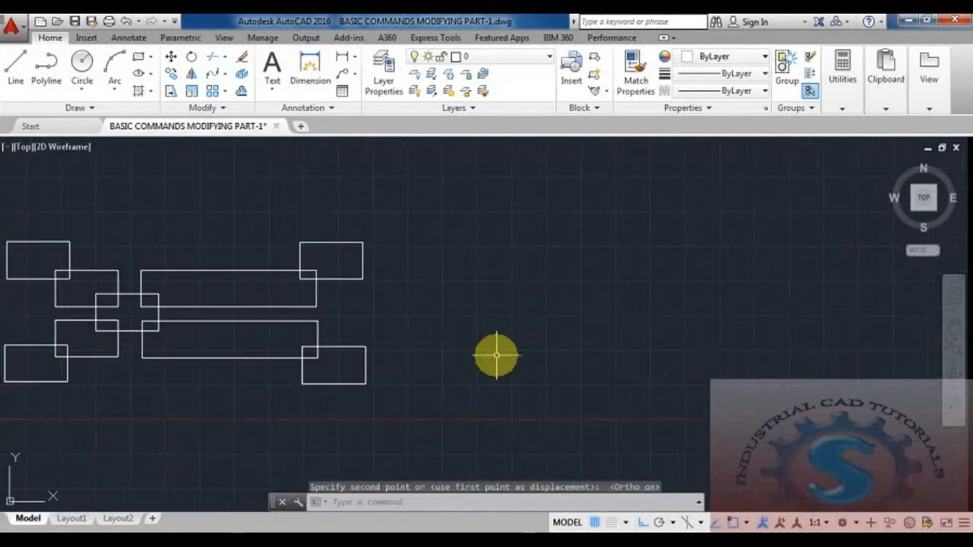
# Step: Draw a vertical line to the right of the stretched rectangles, taller than the whole rectangle group
pyautogui.press('Escape')
pyautogui.press('Escape')
pyautogui.write('l')
pyautogui.press('Return')
pyautogui.click(510, 189)
pyautogui.click(521, 449)
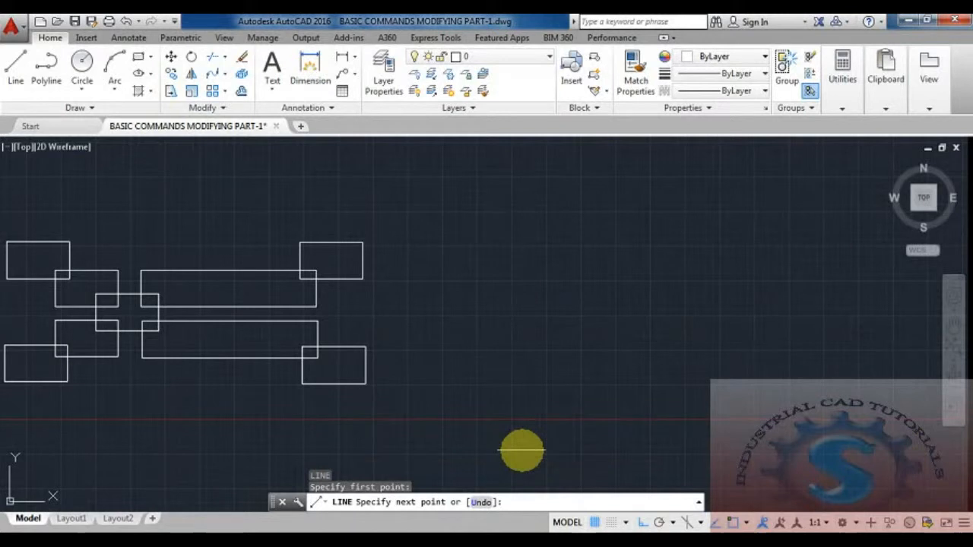
pyautogui.press('Escape')
# Step: Stretch the right-hand ends of the rectangle group farther right, to just short of the vertical line
pyautogui.moveTo(587, 371); pyautogui.dragTo(582, 352, button='middle')
pyautogui.write('s')
pyautogui.press('Return')
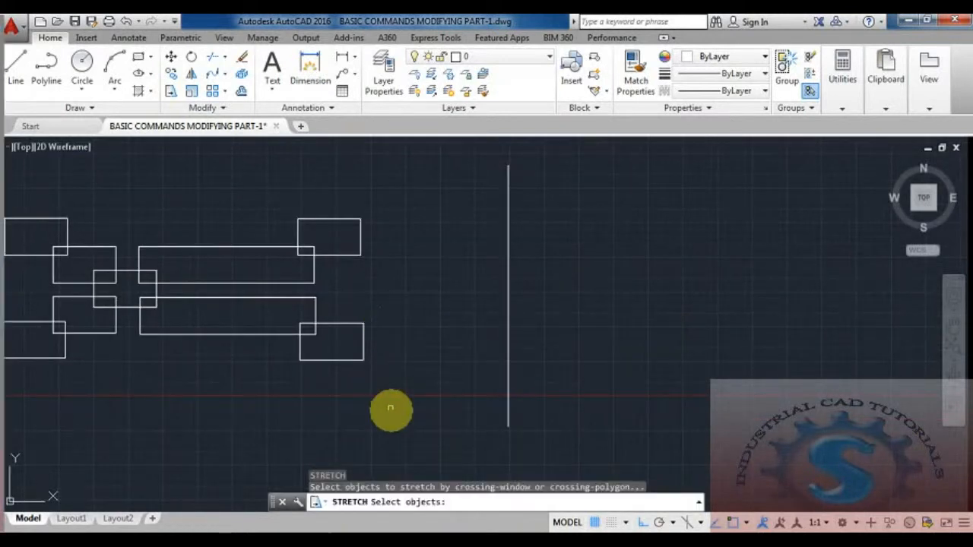
pyautogui.click(391, 409)
pyautogui.click(262, 190)
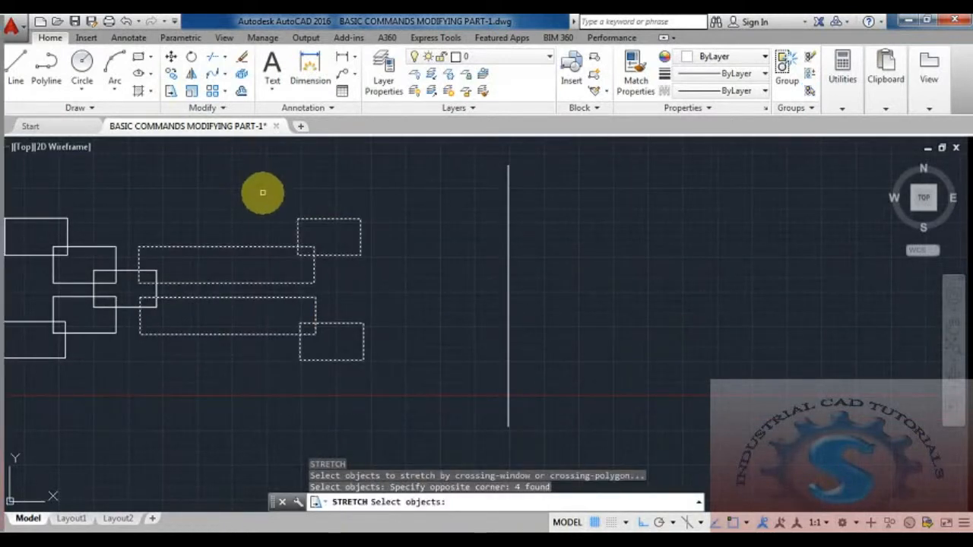
pyautogui.press('Return')
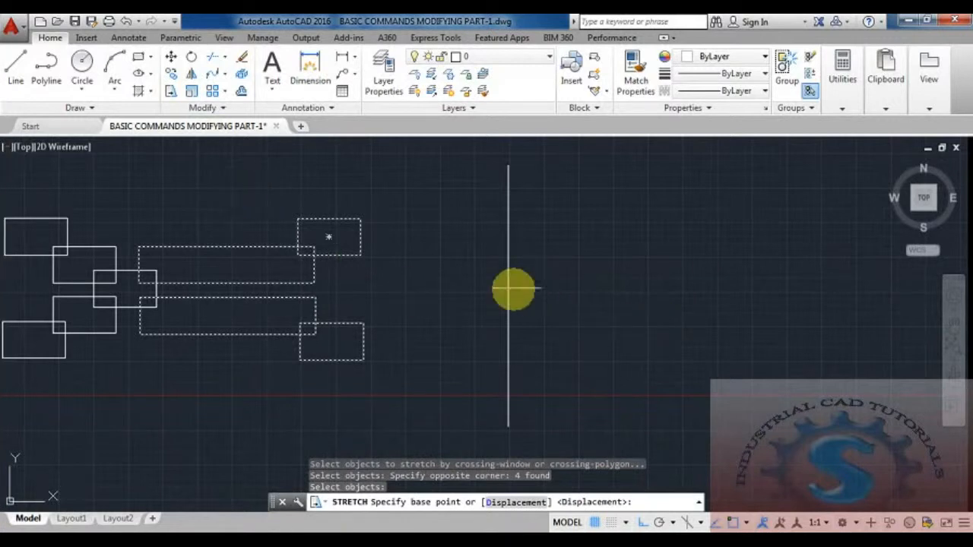
pyautogui.click(513, 297)
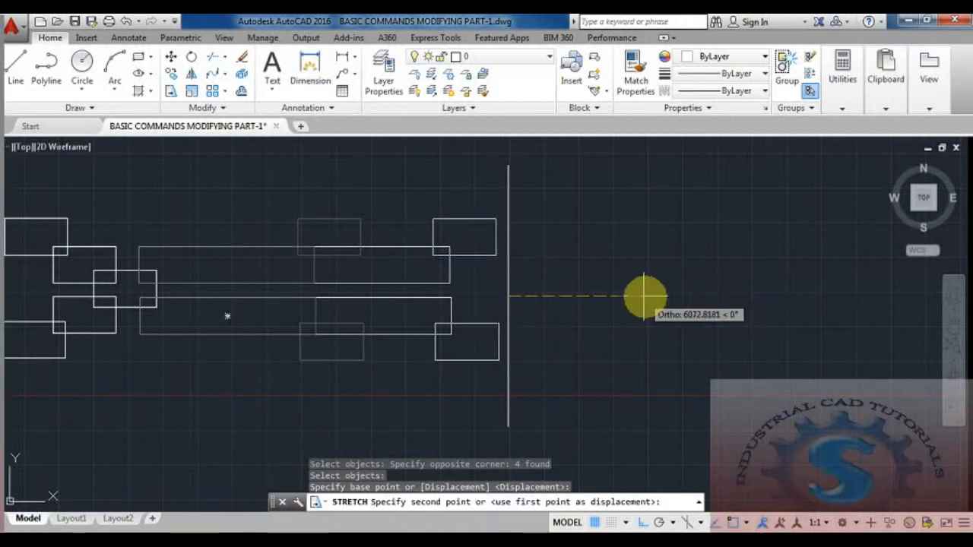
pyautogui.click(646, 296)
pyautogui.scroll(-4, 661, 301)
pyautogui.scroll(2, 641, 302)
pyautogui.scroll(2, 589, 319)
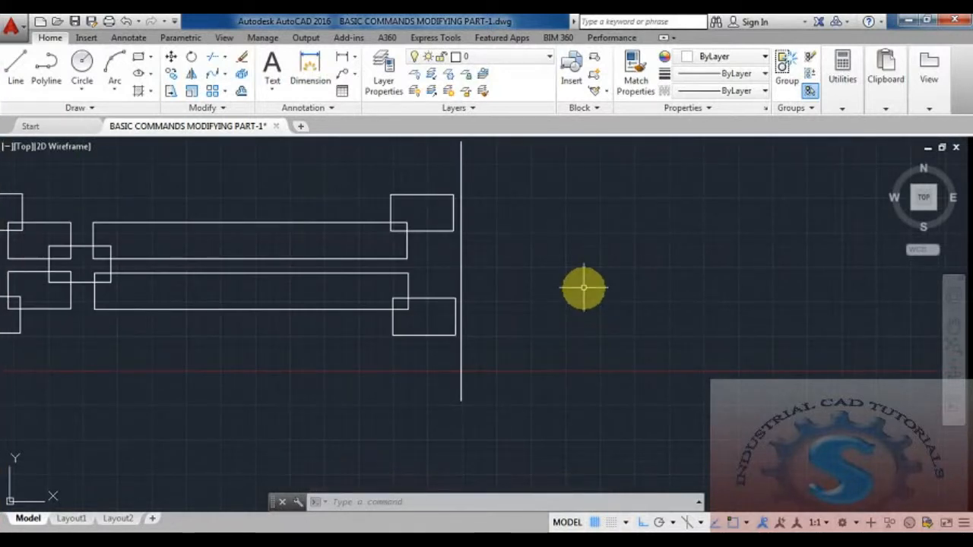
pyautogui.scroll(-4, 584, 287)
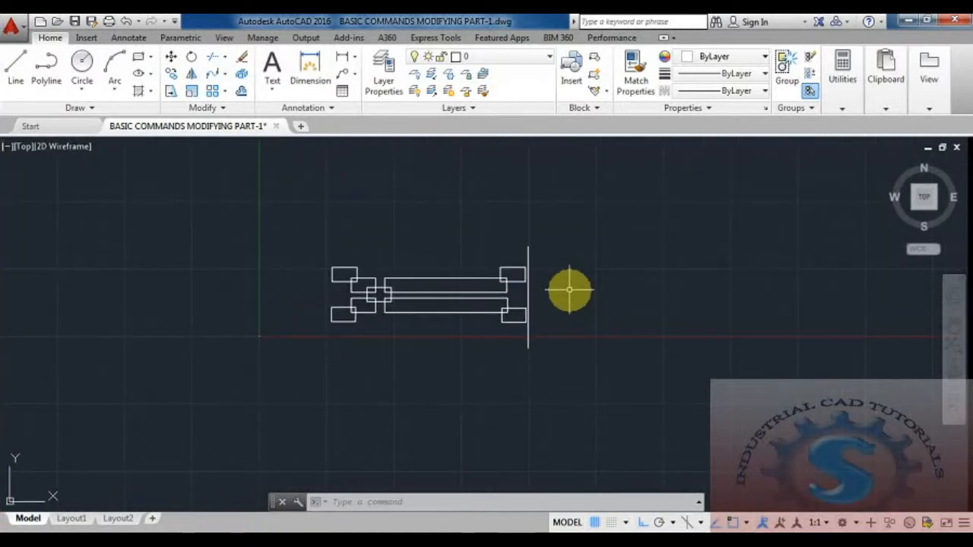
pyautogui.scroll(2, 504, 334)
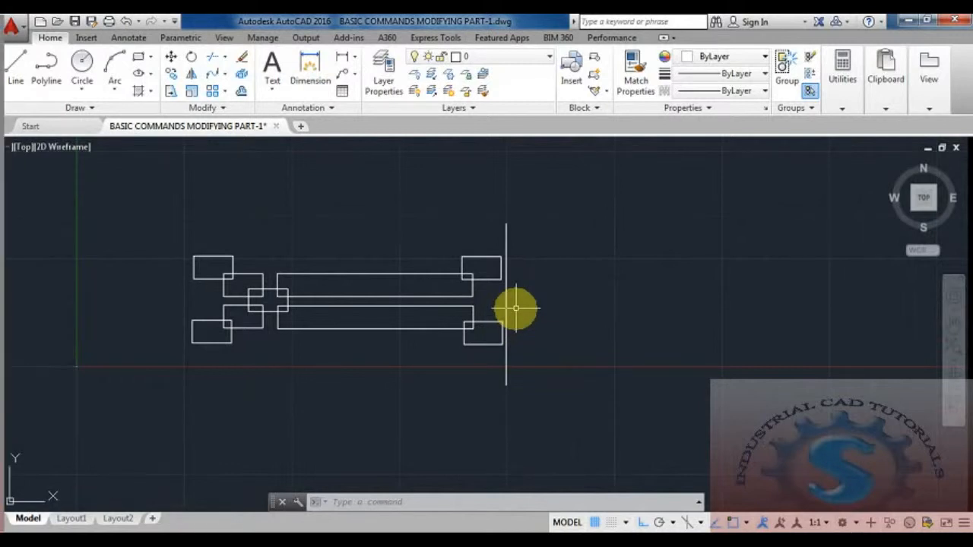
pyautogui.moveTo(516, 307)
pyautogui.mouseDown(button='middle')
pyautogui.moveTo(506, 326)
pyautogui.moveTo(542, 320)
pyautogui.moveTo(524, 337)
pyautogui.moveTo(561, 310)
pyautogui.mouseUp(button='middle')
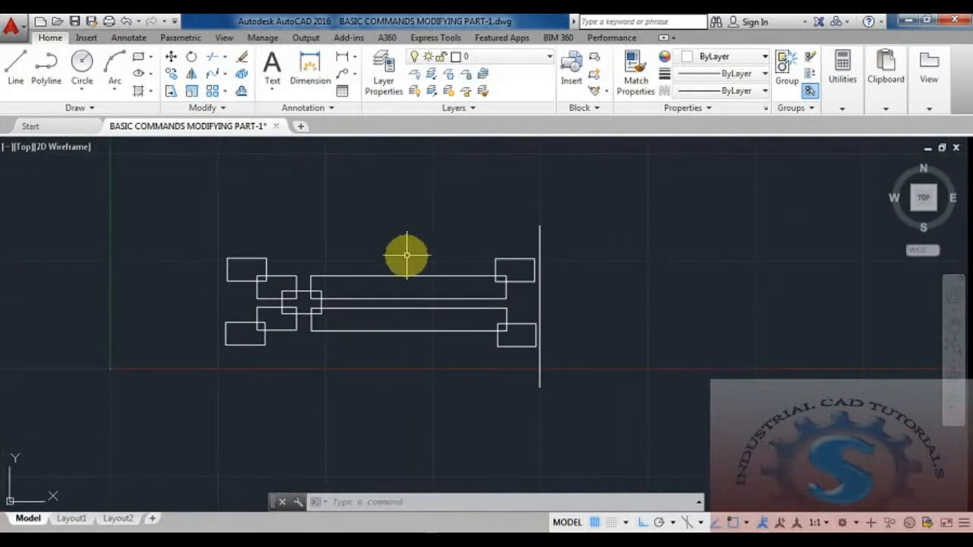
pyautogui.moveTo(406, 256); pyautogui.dragTo(416, 275, button='middle')
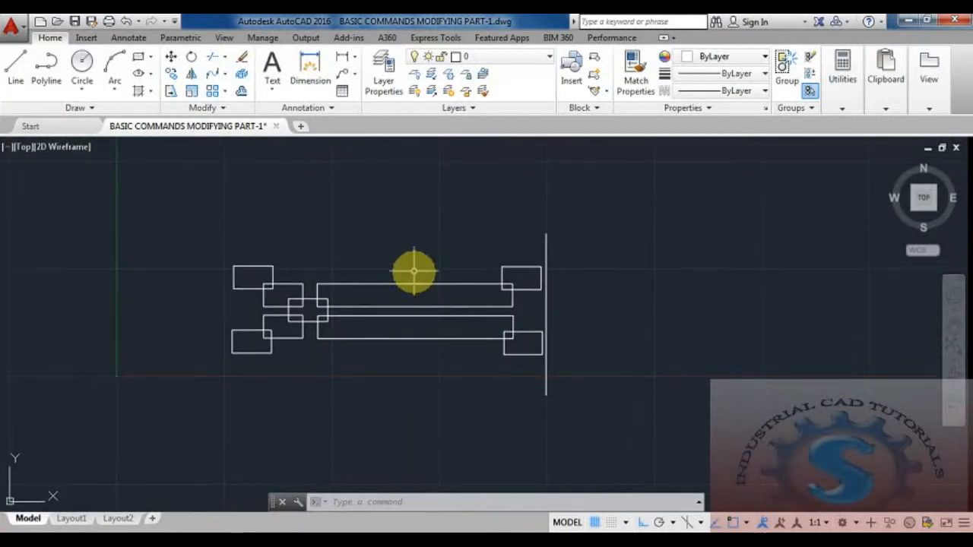
pyautogui.click(385, 501)
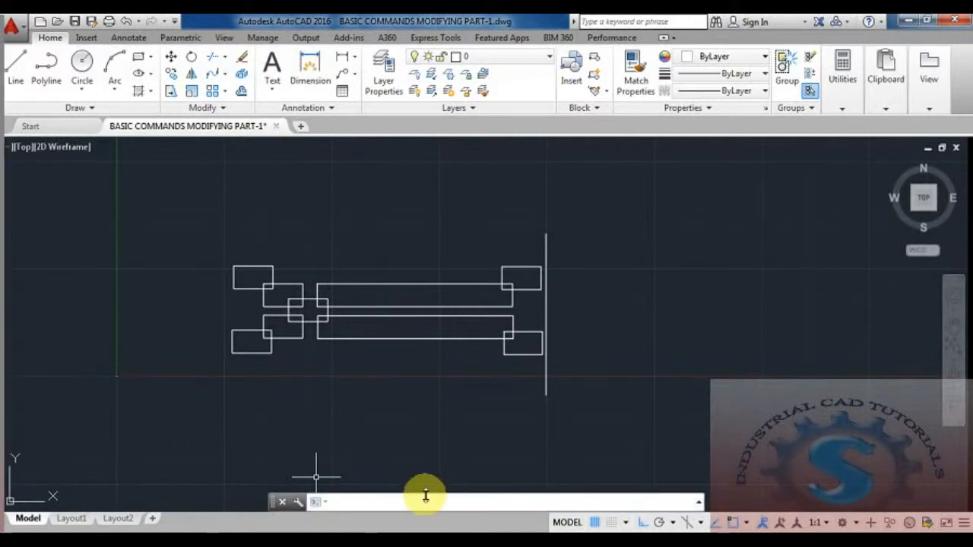
pyautogui.press('Escape')
pyautogui.press('Escape')
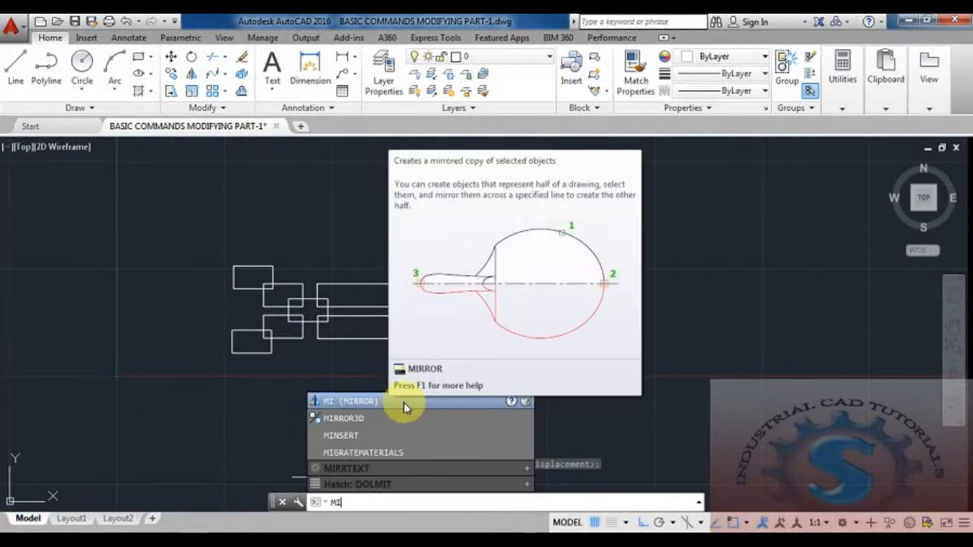
pyautogui.scroll(-2, 589, 401)
pyautogui.scroll(4, 515, 369)
pyautogui.scroll(-2, 471, 416)
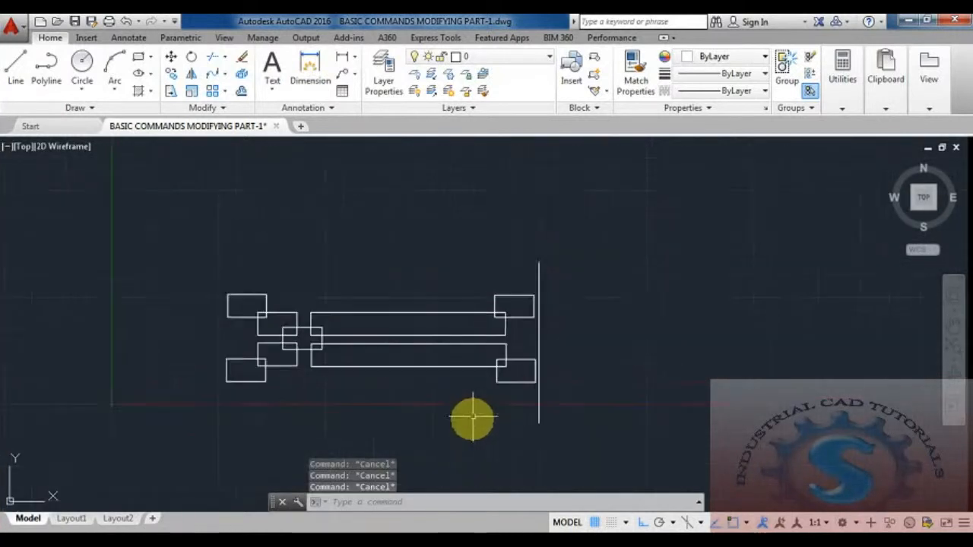
# Step: Undo both stretches and the vertical line to restore the original nine overlapping rectangles
pyautogui.scroll(2, 493, 401)
pyautogui.hotkey('ctrl', 'z')
pyautogui.hotkey('ctrl', 'z')
pyautogui.hotkey('ctrl', 'z')
pyautogui.hotkey('ctrl', 'z')
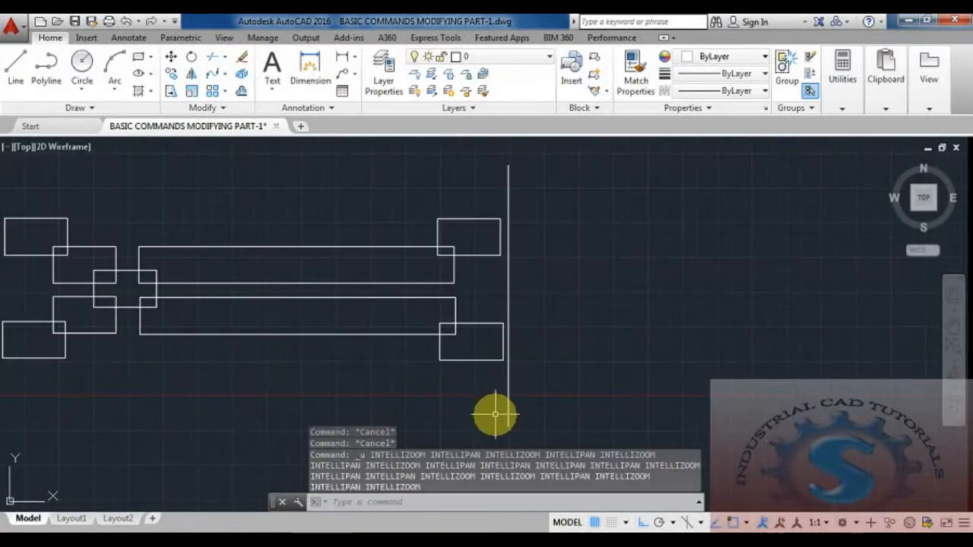
pyautogui.hotkey('ctrl', 'z')
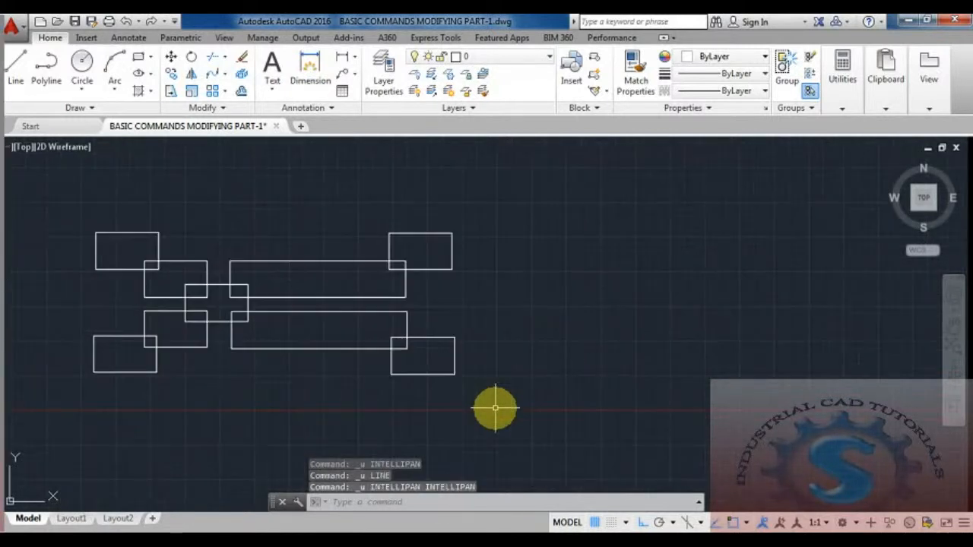
pyautogui.hotkey('ctrl', 'z')
pyautogui.moveTo(495, 408); pyautogui.dragTo(489, 347, button='middle')
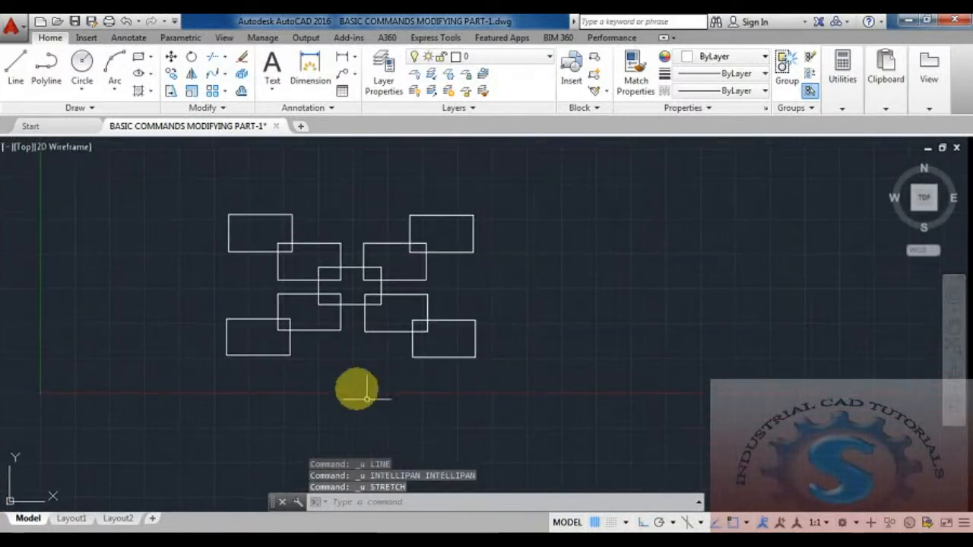
pyautogui.press('Escape')
# Step: With ortho mode on, draw a vertical line from the middle rectangle's centre up past the top of the group
pyautogui.scroll(2, 318, 373)
pyautogui.moveTo(317, 372)
pyautogui.mouseDown(button='middle')
pyautogui.moveTo(313, 403)
pyautogui.moveTo(284, 406)
pyautogui.mouseUp(button='middle')
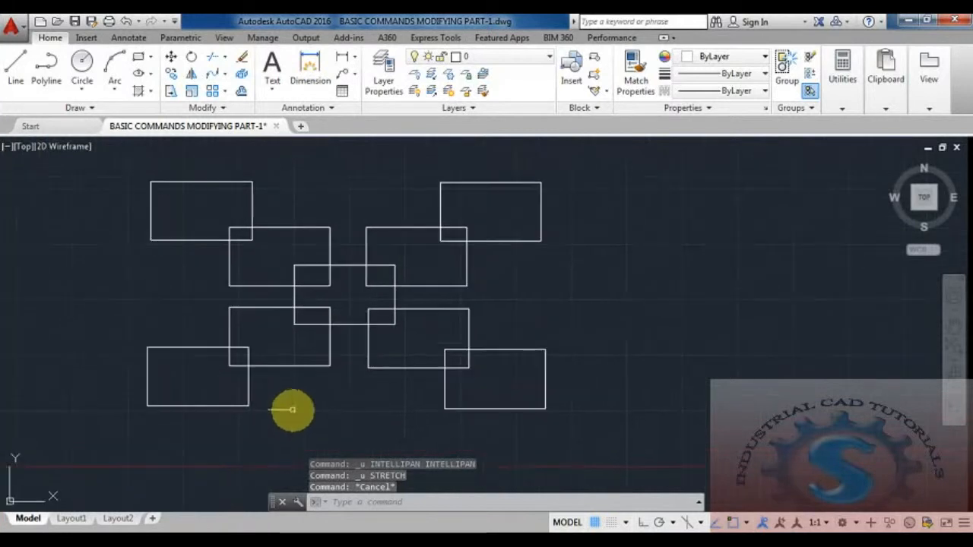
pyautogui.write('l')
pyautogui.press('Return')
pyautogui.moveTo(347, 242); pyautogui.dragTo(336, 300, button='middle')
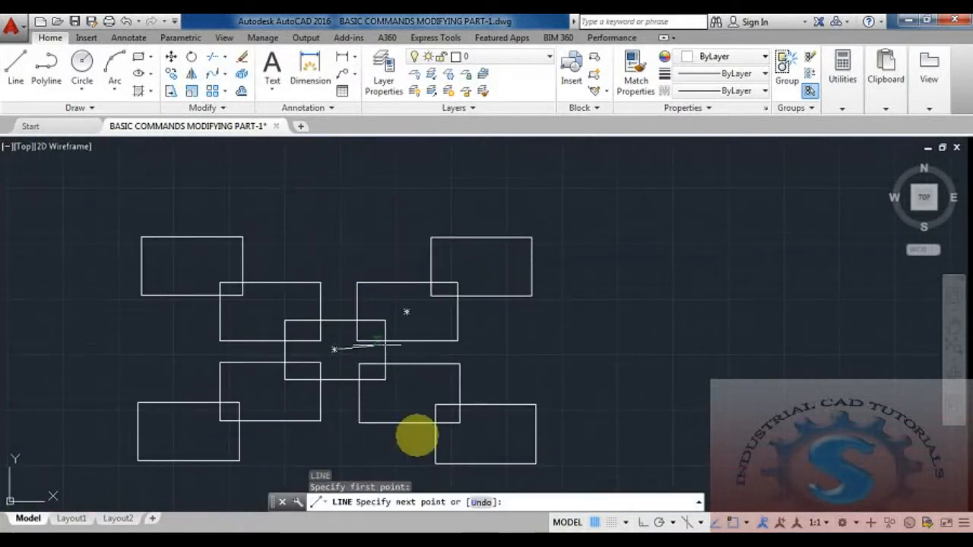
pyautogui.click(650, 524)
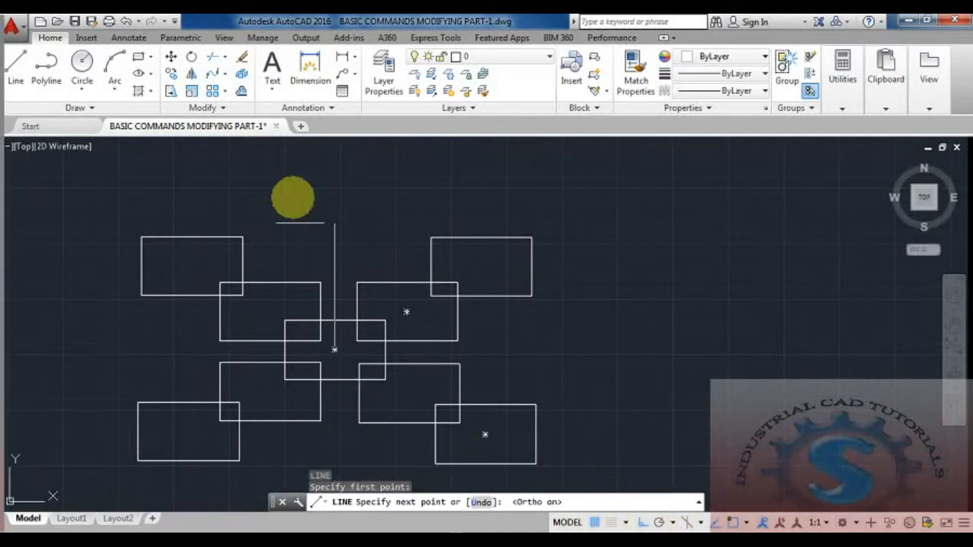
pyautogui.click(332, 167)
pyautogui.press('Escape')
# Step: Draw a second vertical line from the middle rectangle's centre down past the bottom of the group
pyautogui.moveTo(413, 398); pyautogui.dragTo(410, 303, button='middle')
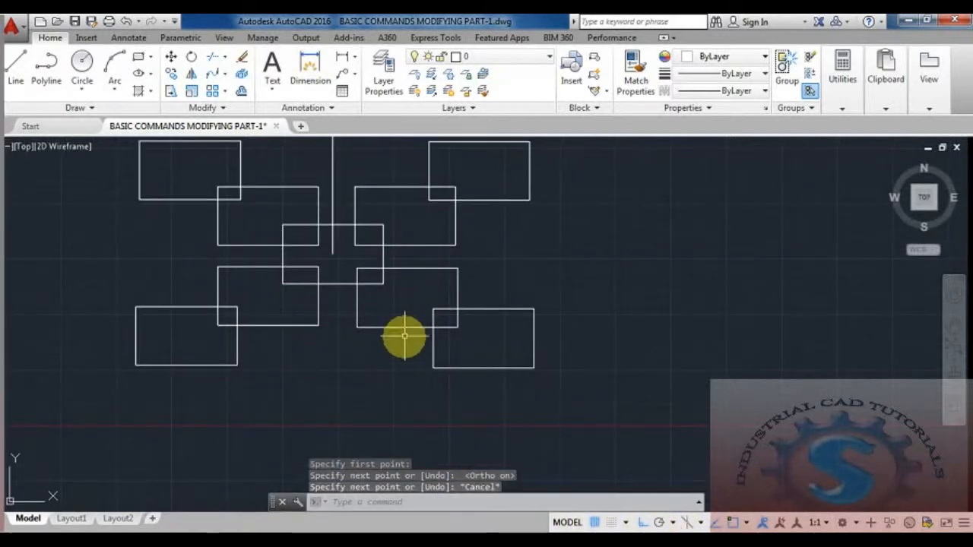
pyautogui.press('Return')
pyautogui.click(332, 253)
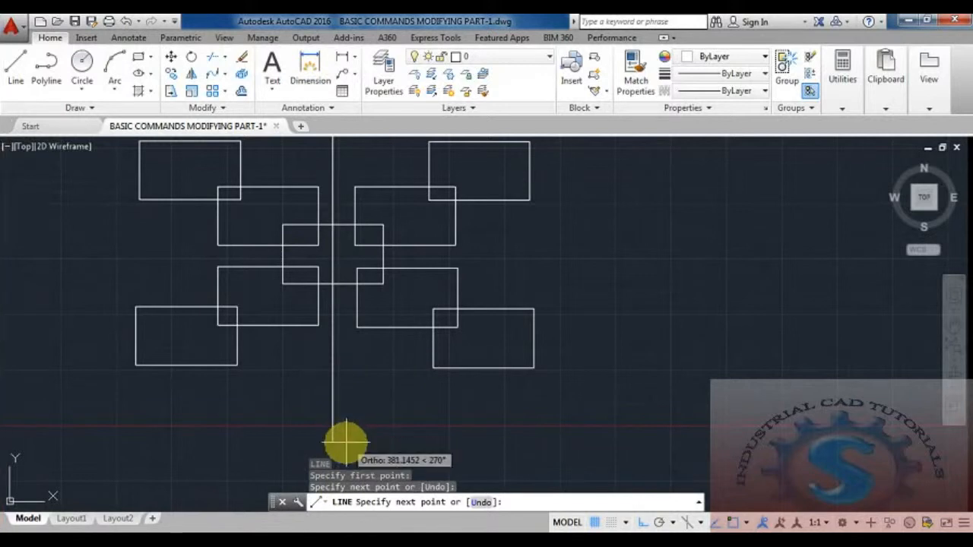
pyautogui.press('Escape')
# Step: Trim the middle rectangle at the vertical line and cut back the overlapping rectangle edges on its left side
pyautogui.scroll(-2, 262, 416)
pyautogui.scroll(2, 265, 424)
pyautogui.moveTo(265, 421); pyautogui.dragTo(266, 432, button='middle')
pyautogui.scroll(-2, 266, 425)
pyautogui.write('TR')
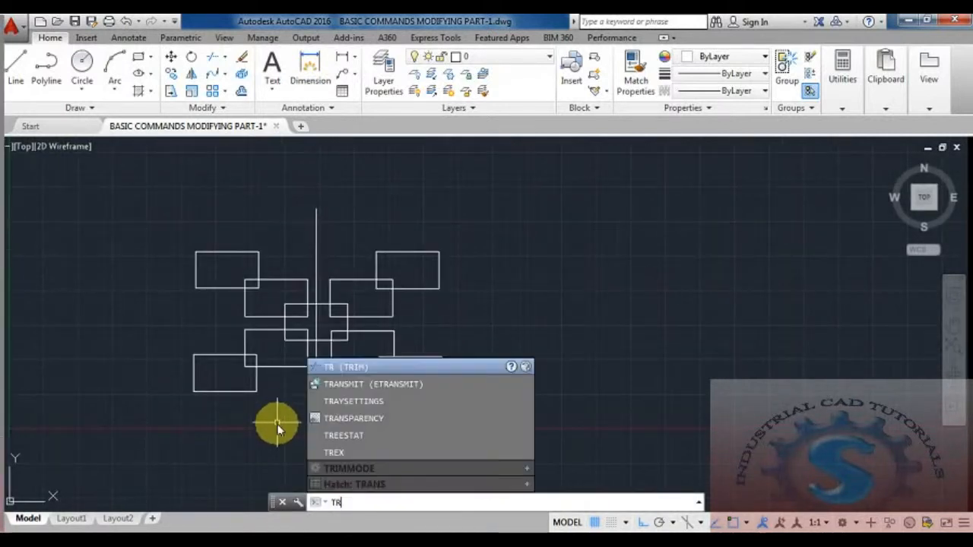
pyautogui.press('Return')
pyautogui.moveTo(301, 414); pyautogui.dragTo(220, 251)
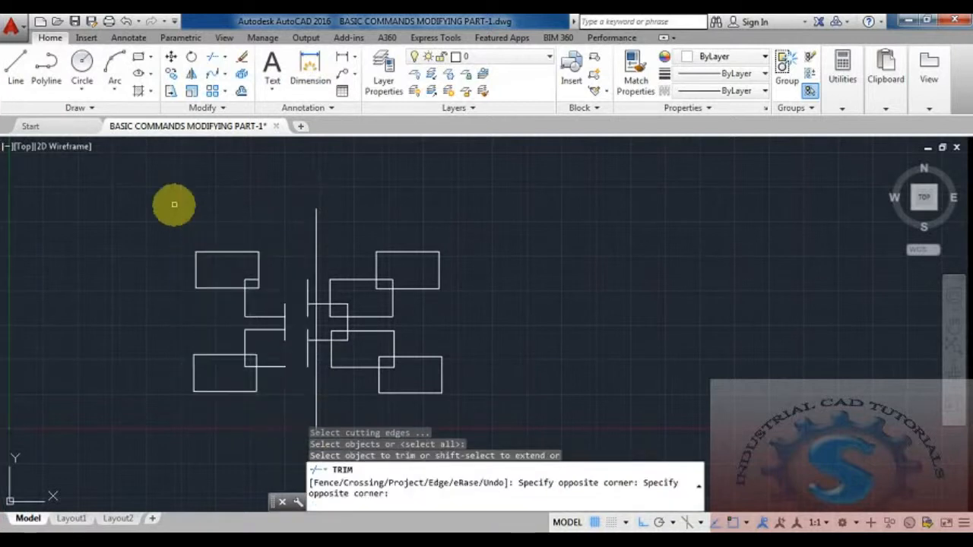
pyautogui.moveTo(309, 395); pyautogui.dragTo(292, 237)
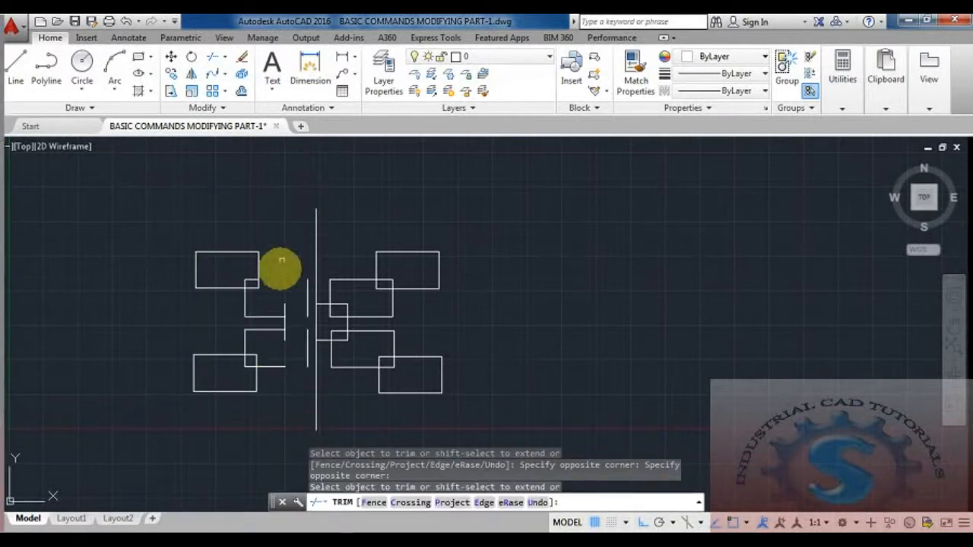
pyautogui.press('Escape')
# Step: Delete the two outer rectangles and the trimmed rectangle pieces on the left side of the vertical line
pyautogui.click(305, 415)
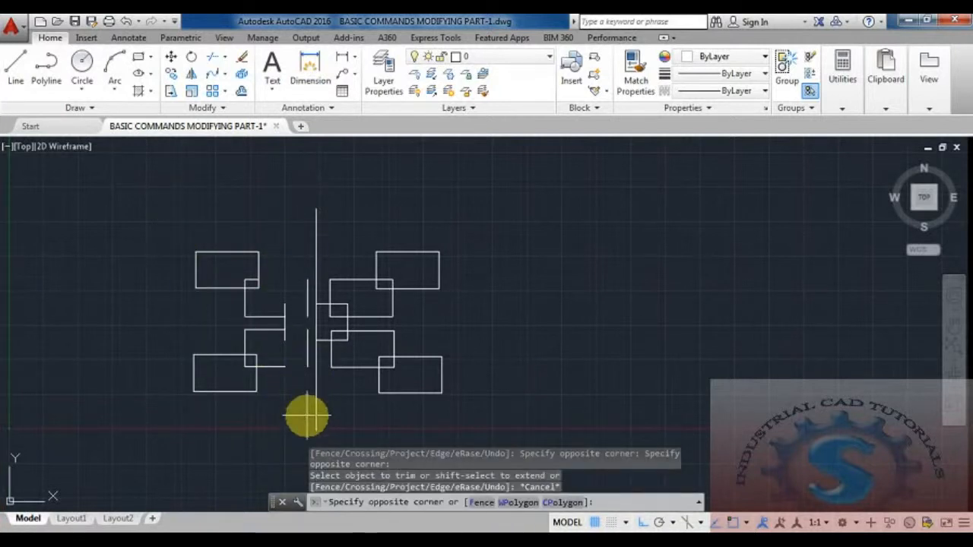
pyautogui.click(171, 220)
pyautogui.press('Delete')
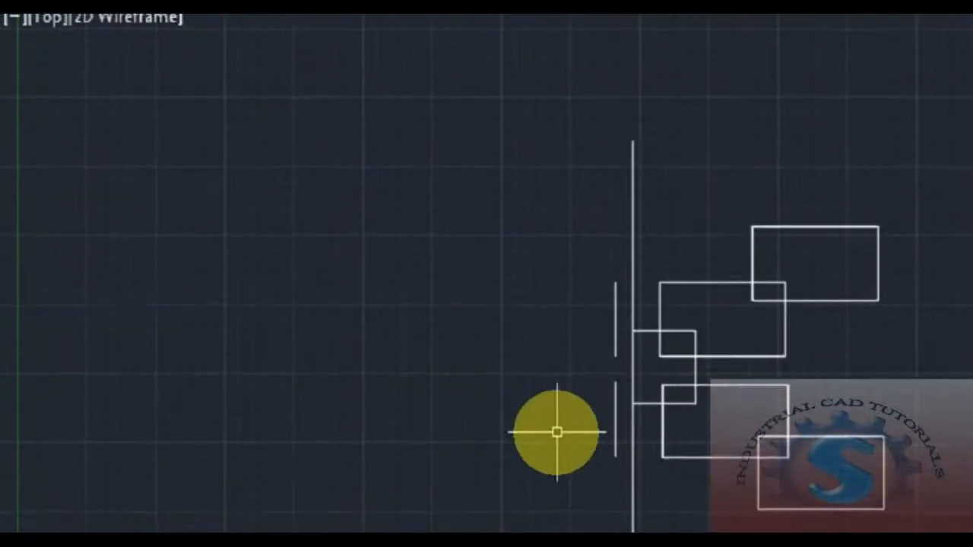
# Step: Delete the two leftover vertical edge segments on the left side of the vertical line
pyautogui.scroll(2, 308, 372)
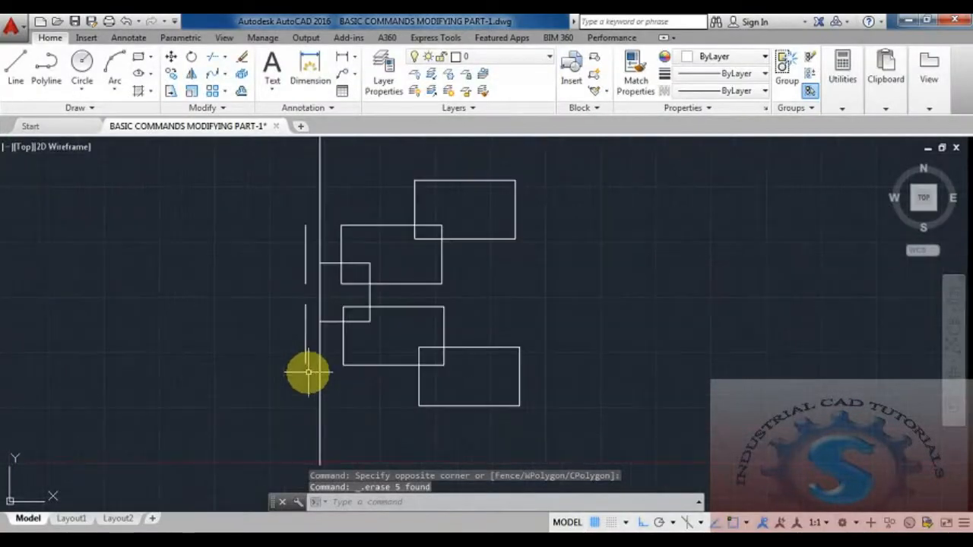
pyautogui.click(308, 372)
pyautogui.click(269, 204)
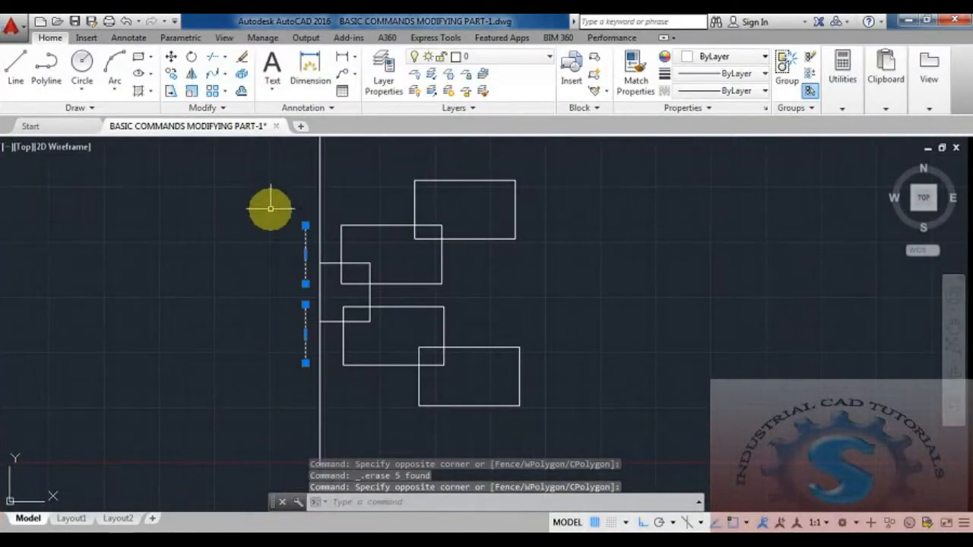
pyautogui.press('Delete')
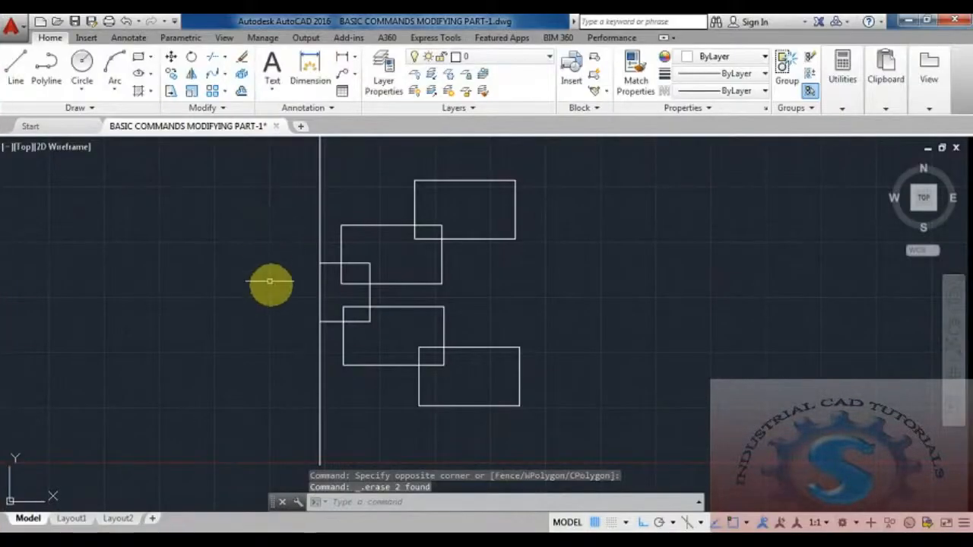
# Step: Mirror the five rectangle shapes about the vertical line onto its left side, keeping the source objects
pyautogui.scroll(-5, 406, 330)
pyautogui.scroll(5, 423, 347)
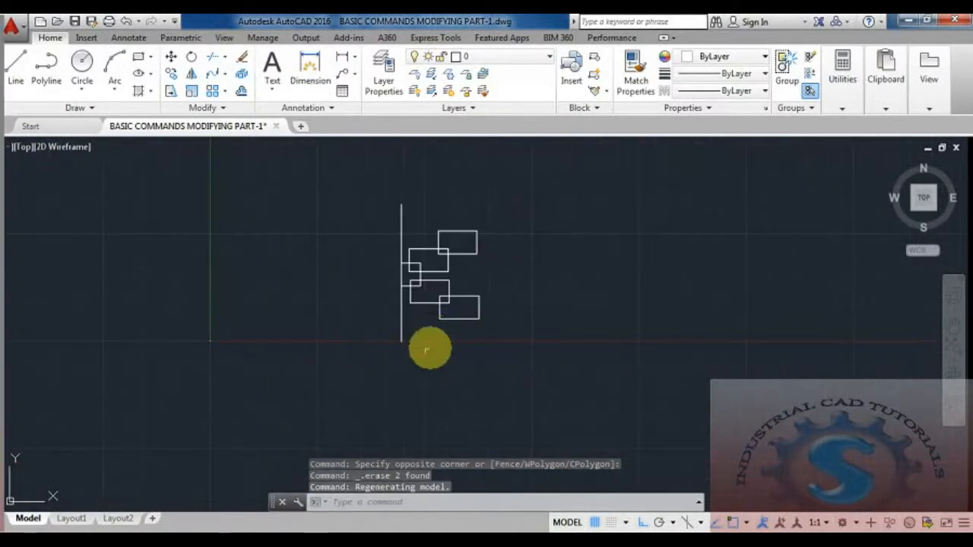
pyautogui.scroll(-3, 387, 386)
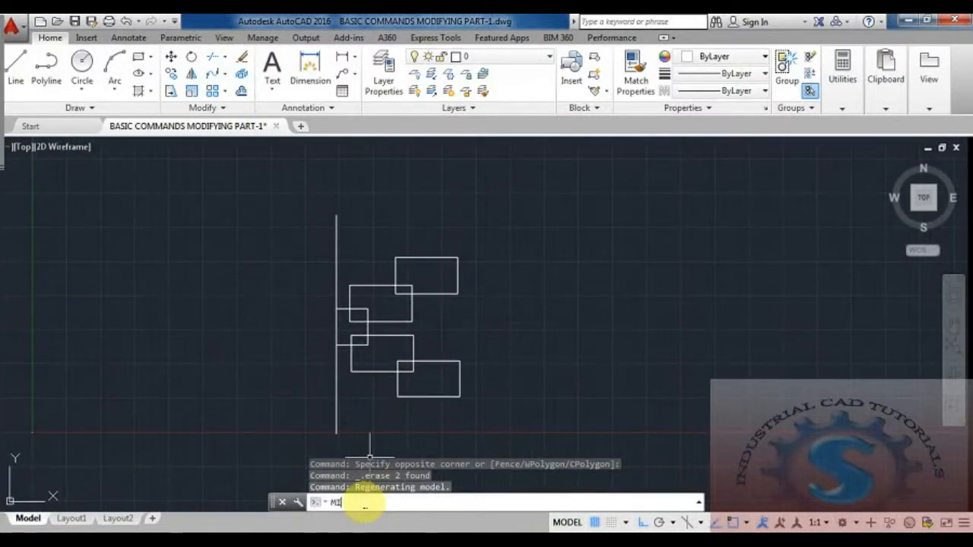
pyautogui.press('Return')
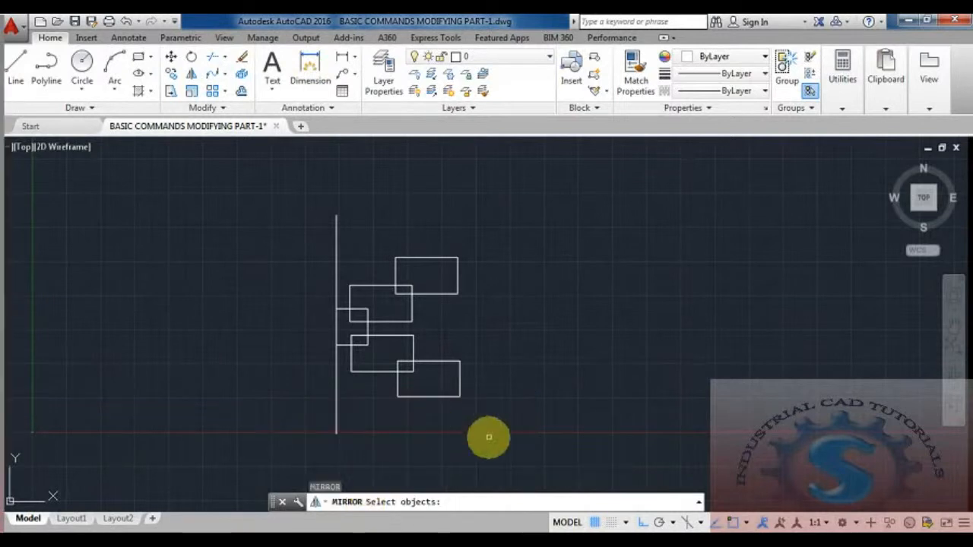
pyautogui.click(490, 438)
pyautogui.click(349, 212)
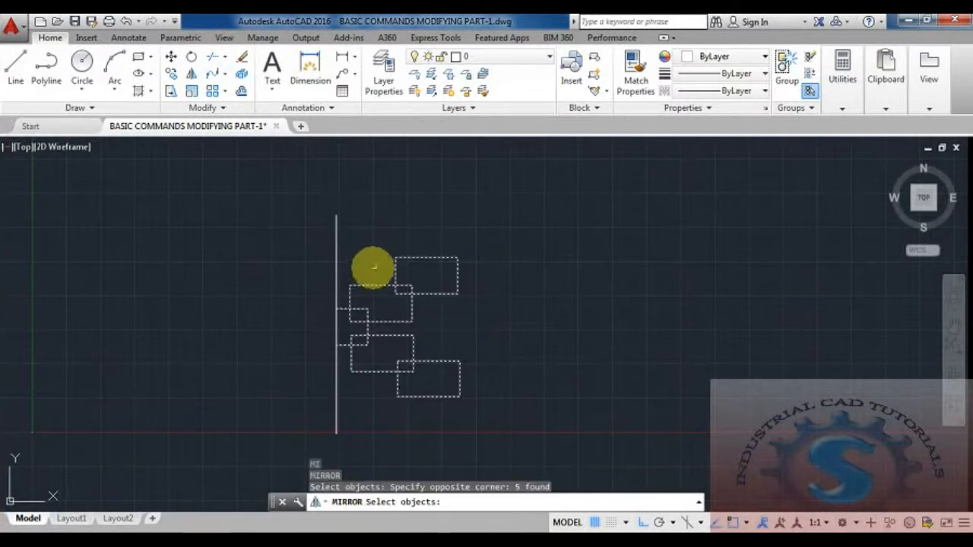
pyautogui.press('Return')
pyautogui.click(335, 214)
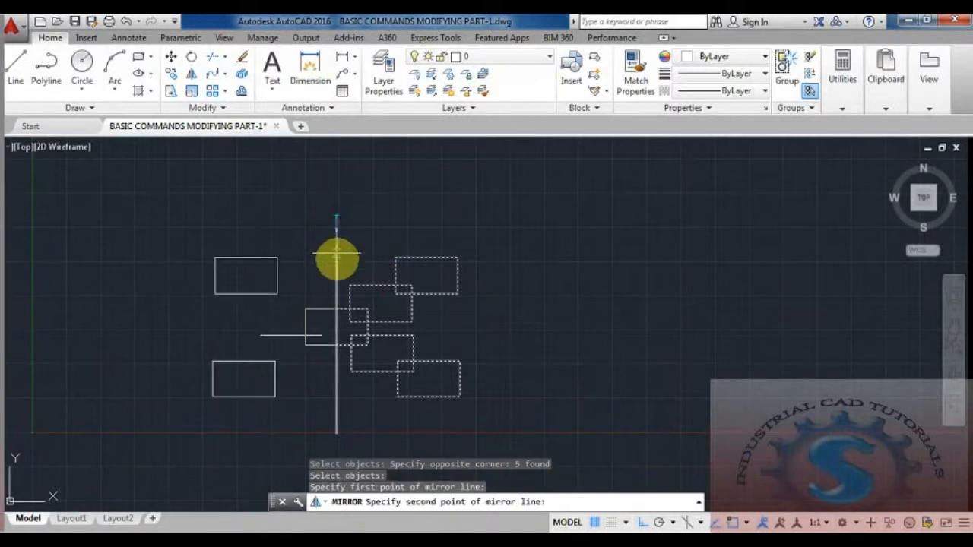
pyautogui.click(337, 433)
pyautogui.press('Return')
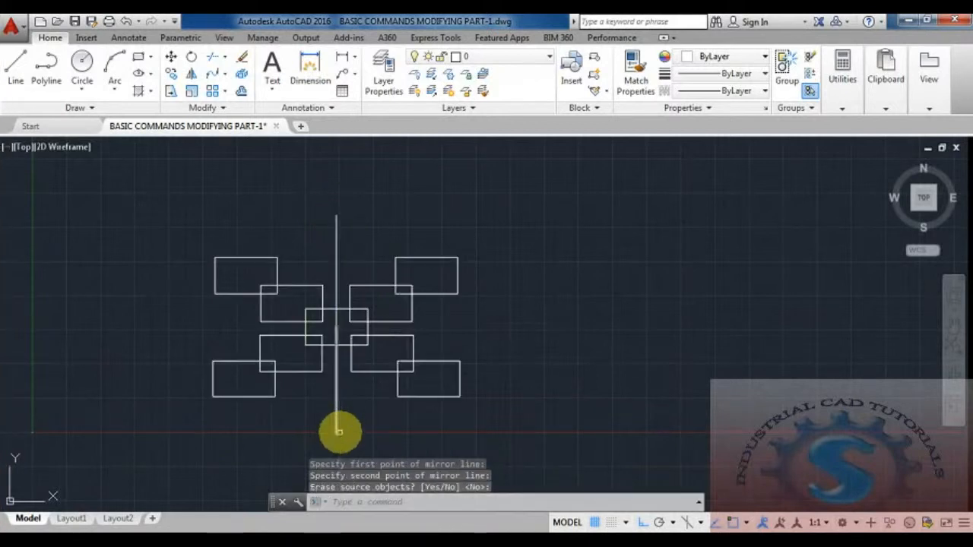
pyautogui.press('Escape')
pyautogui.press('Escape')
# Step: Mirror all rectangles on both sides of the line upward about the top edges of the uppermost rectangles, keeping the source objects
pyautogui.write('mi')
pyautogui.press('Return')
pyautogui.click(479, 408)
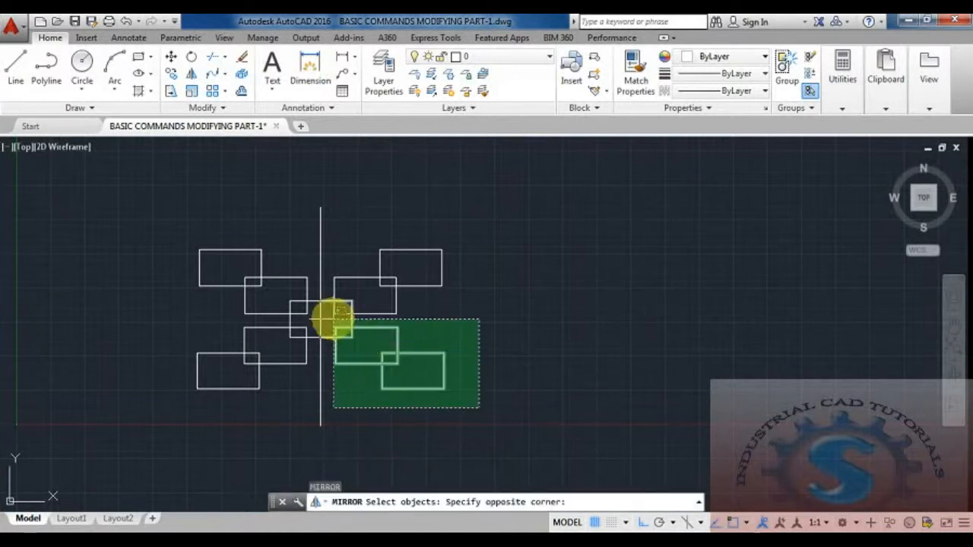
pyautogui.click(331, 317)
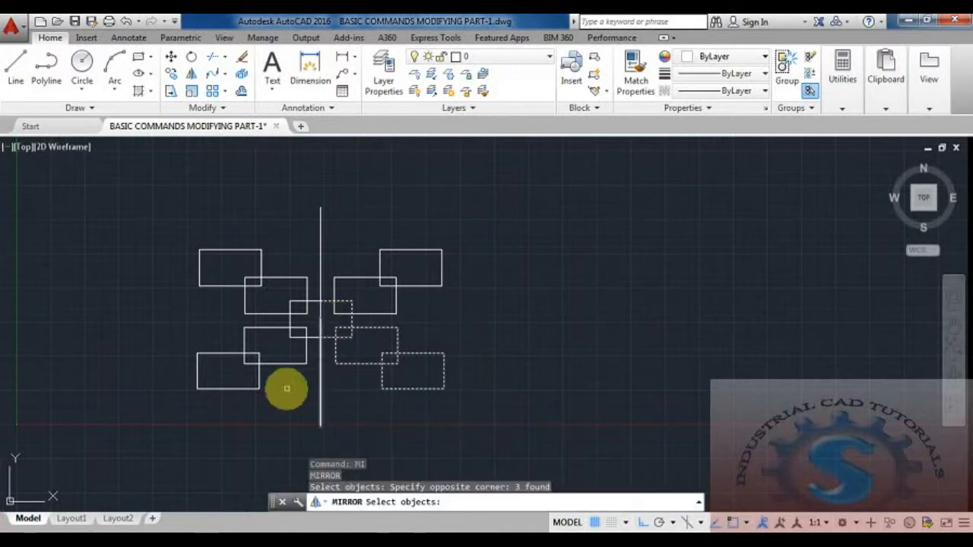
pyautogui.click(295, 410)
pyautogui.click(190, 319)
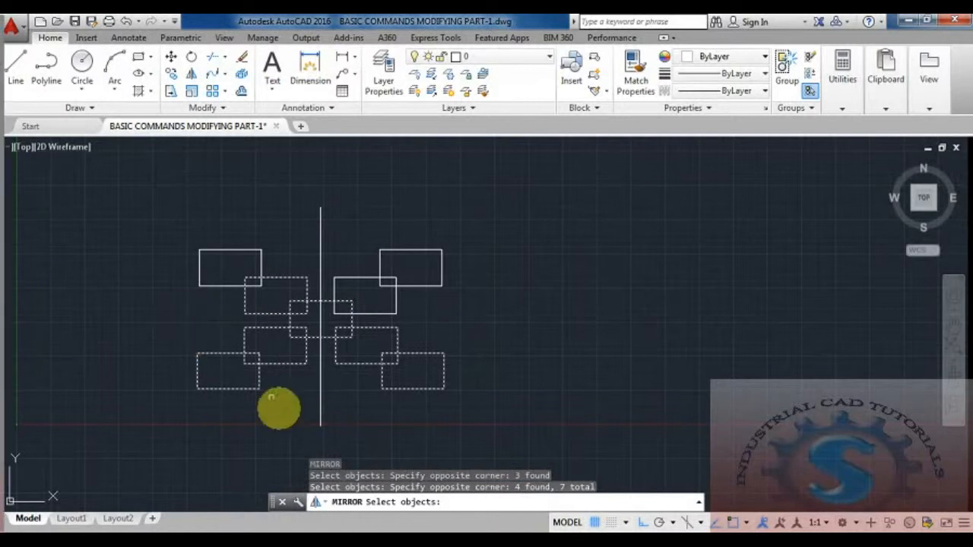
pyautogui.click(289, 410)
pyautogui.click(179, 242)
pyautogui.click(496, 423)
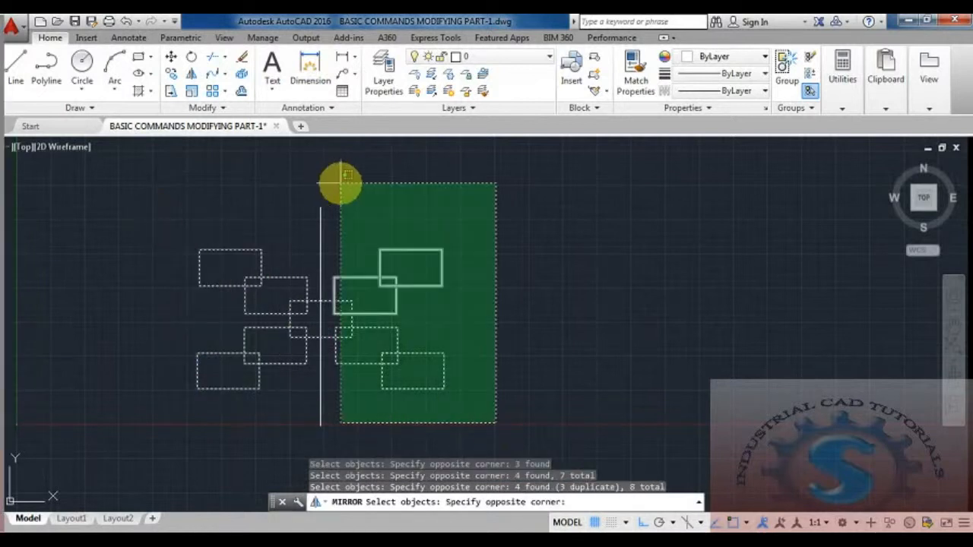
pyautogui.click(343, 231)
pyautogui.press('Return')
pyautogui.click(262, 249)
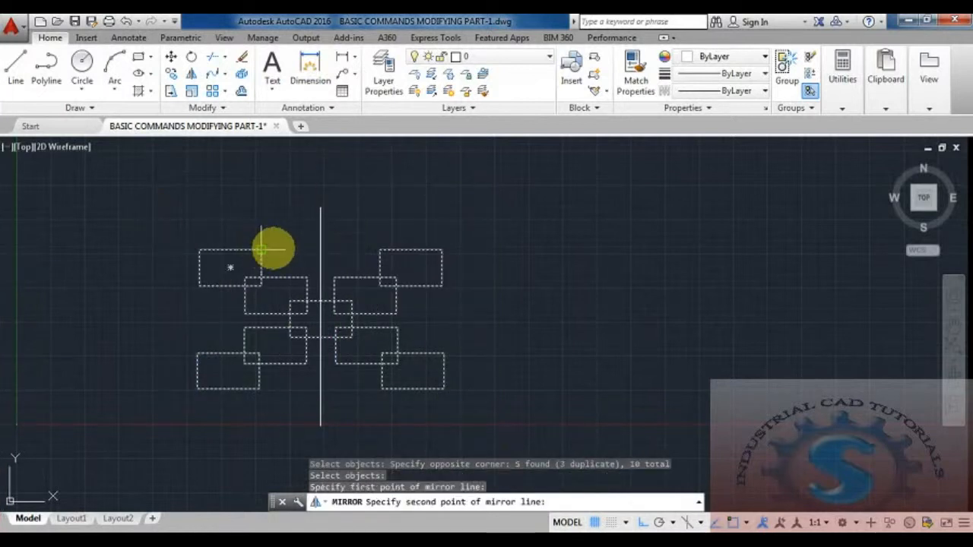
pyautogui.click(438, 247)
pyautogui.scroll(-4, 429, 285)
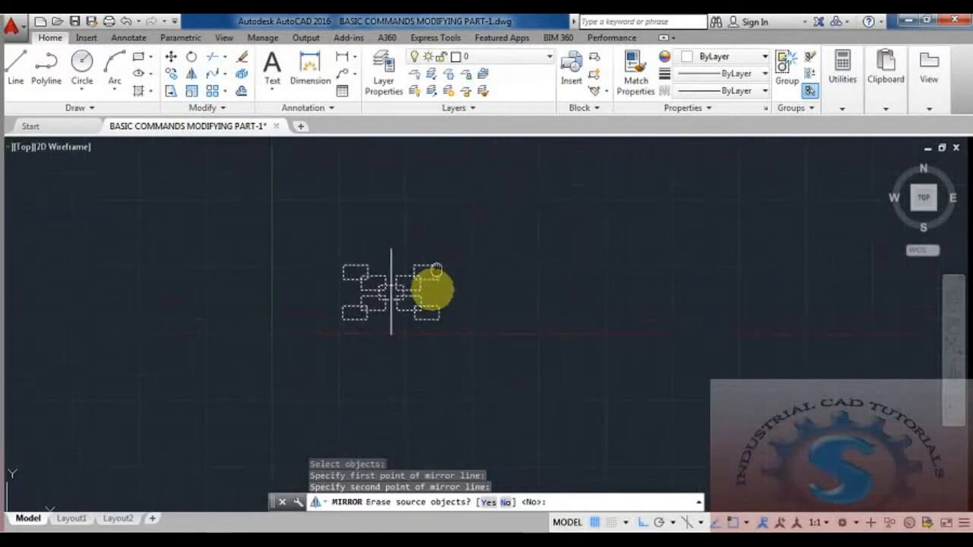
pyautogui.press('Return')
pyautogui.scroll(4, 429, 289)
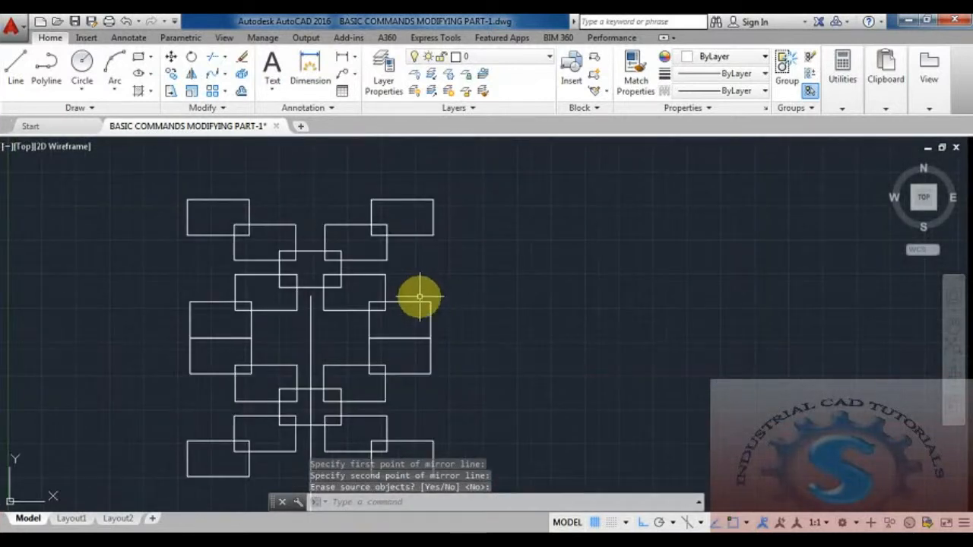
# Step: Examine the mirrored rectangle pattern as a whole
pyautogui.moveTo(420, 296); pyautogui.dragTo(417, 248, button='middle')
pyautogui.moveTo(425, 350); pyautogui.dragTo(415, 364, button='middle')
pyautogui.scroll(-2, 354, 353)
pyautogui.moveTo(353, 353); pyautogui.dragTo(352, 375, button='middle')
pyautogui.scroll(2, 360, 279)
pyautogui.moveTo(426, 348)
pyautogui.mouseDown(button='middle')
pyautogui.moveTo(318, 339)
pyautogui.moveTo(391, 349)
pyautogui.mouseUp(button='middle')
pyautogui.press('Escape')
pyautogui.press('Escape')
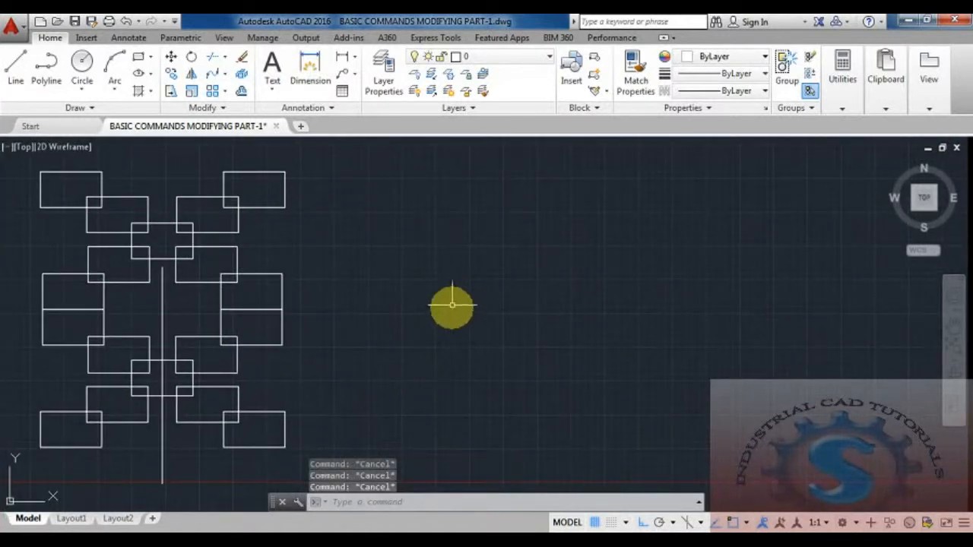
# Step: Draw an upright rectangle in the empty area to the right of the rectangle pattern
pyautogui.write('rec')
pyautogui.press('Return')
pyautogui.click(373, 222)
pyautogui.press('Escape')
# Step: Draw a vertical line just right of the new rectangle, extending past its top and bottom edges
pyautogui.moveTo(520, 358); pyautogui.dragTo(491, 375, button='middle')
pyautogui.write('l')
pyautogui.press('Return')
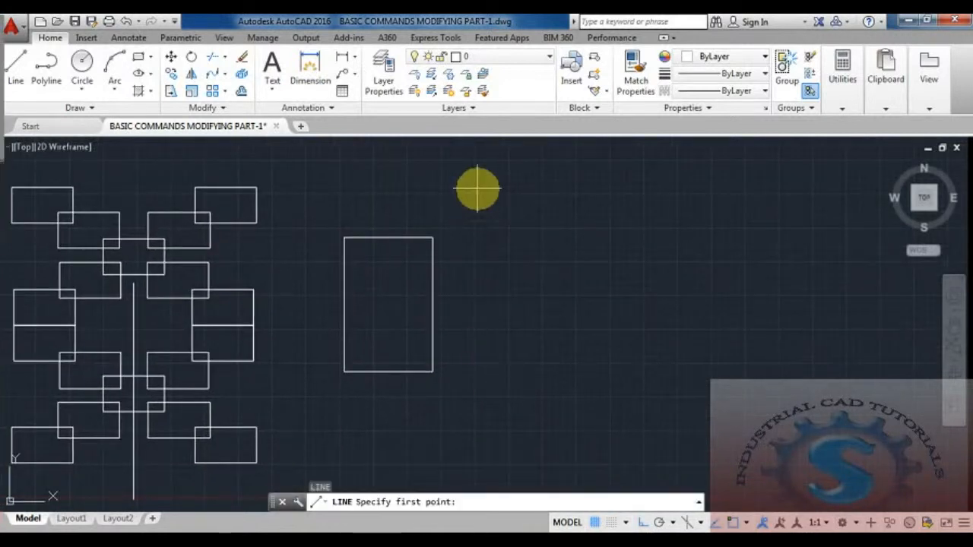
pyautogui.click(477, 189)
pyautogui.click(491, 410)
pyautogui.press('Escape')
pyautogui.moveTo(474, 423); pyautogui.dragTo(477, 412, button='middle')
# Step: Mirror the upright rectangle about the vertical line beside it, keeping the source object
pyautogui.write('m')
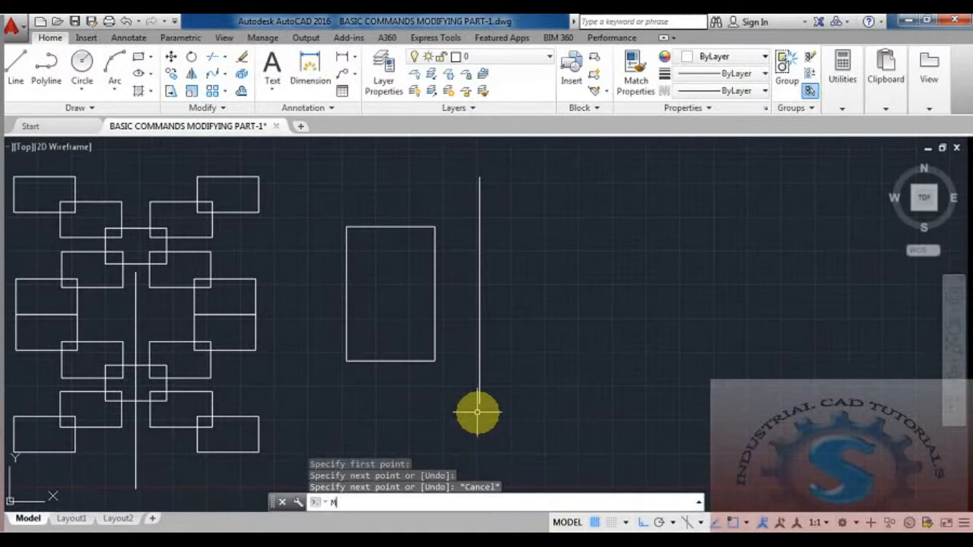
pyautogui.write('i')
pyautogui.press('Return')
pyautogui.click(474, 388)
pyautogui.click(328, 211)
pyautogui.press('Return')
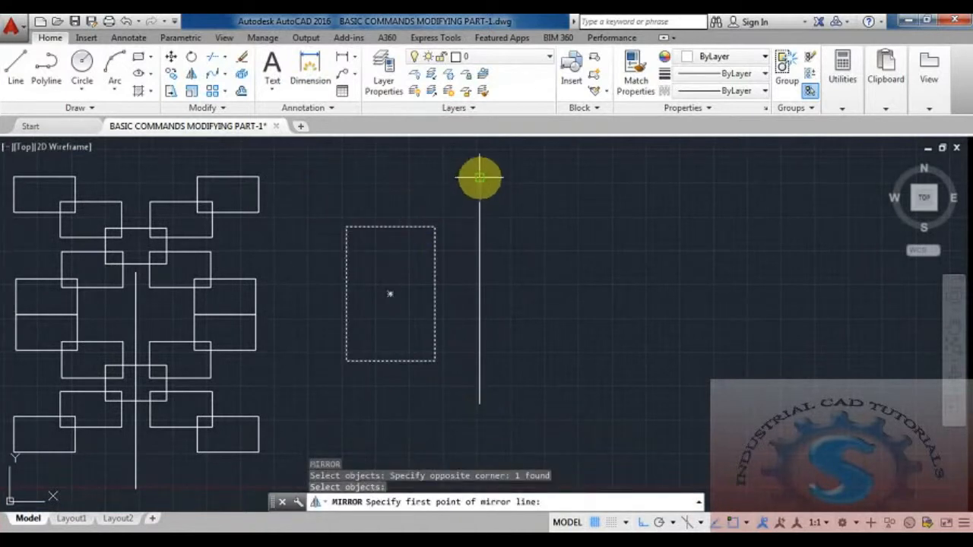
pyautogui.click(479, 178)
pyautogui.click(479, 403)
pyautogui.press('Return')
# Step: Draw a circle in the empty area to the right of the two upright rectangles
pyautogui.scroll(-2, 544, 423)
pyautogui.moveTo(544, 423)
pyautogui.mouseDown(button='middle')
pyautogui.moveTo(316, 424)
pyautogui.moveTo(305, 405)
pyautogui.mouseUp(button='middle')
pyautogui.write('c')
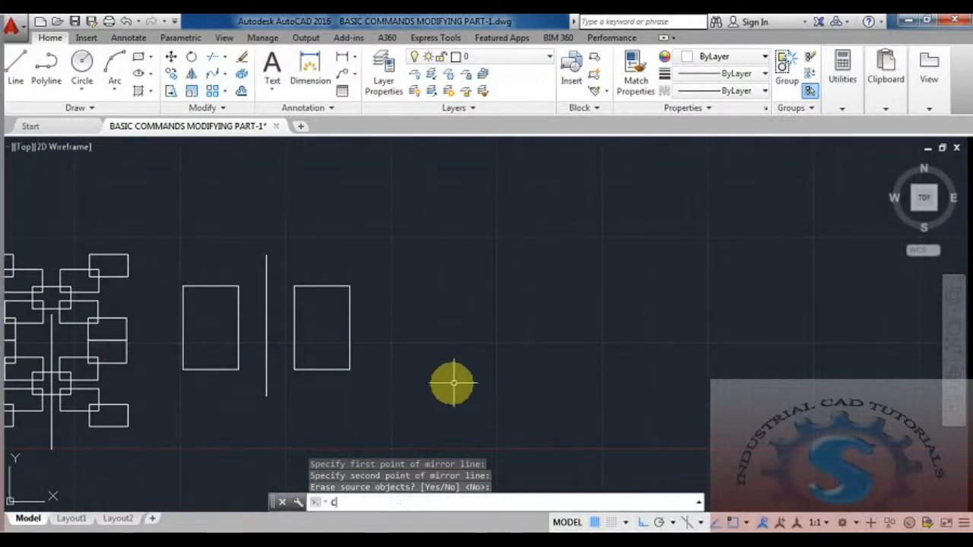
pyautogui.press('Return')
pyautogui.click(461, 317)
pyautogui.click(497, 292)
pyautogui.press('Escape')
# Step: Draw a vertical line just right of the circle, extending well above and below it
pyautogui.moveTo(567, 366); pyautogui.dragTo(515, 367, button='middle')
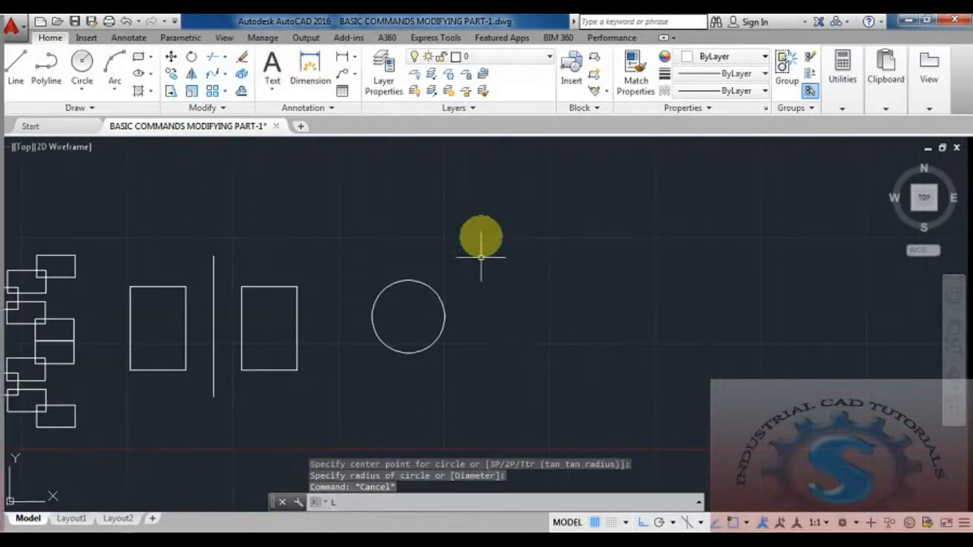
pyautogui.write('l')
pyautogui.press('Return')
pyautogui.click(476, 212)
pyautogui.click(477, 452)
pyautogui.press('Escape')
# Step: Mirror the circle about the vertical line beside it, keeping the source object
pyautogui.moveTo(559, 416); pyautogui.dragTo(535, 417, button='middle')
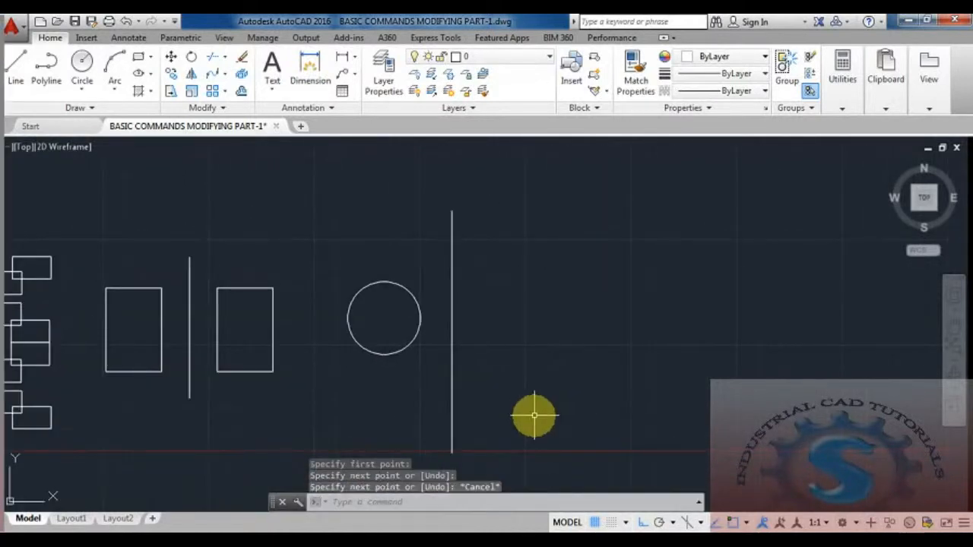
pyautogui.write('mi')
pyautogui.press('Return')
pyautogui.click(422, 396)
pyautogui.click(365, 289)
pyautogui.press('Return')
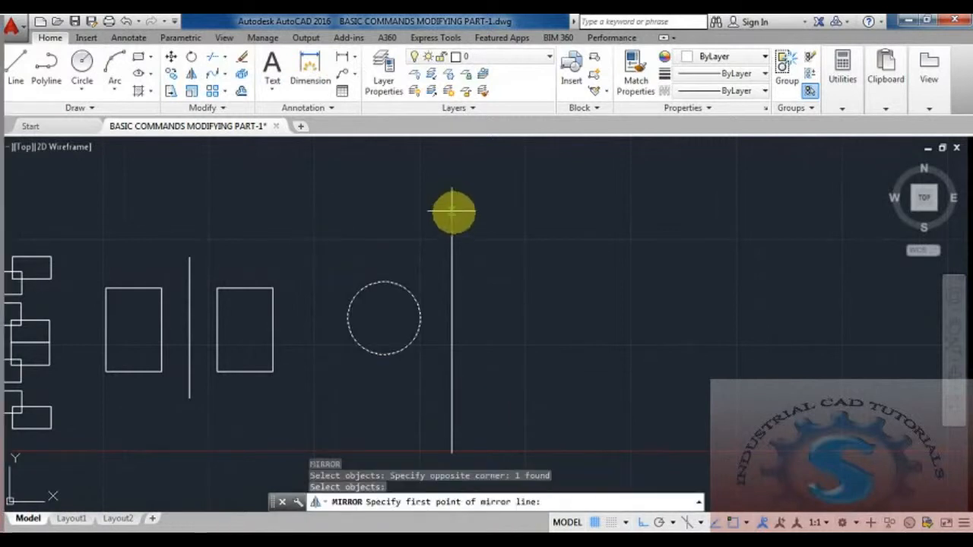
pyautogui.click(454, 212)
pyautogui.moveTo(456, 449); pyautogui.dragTo(448, 400, button='middle')
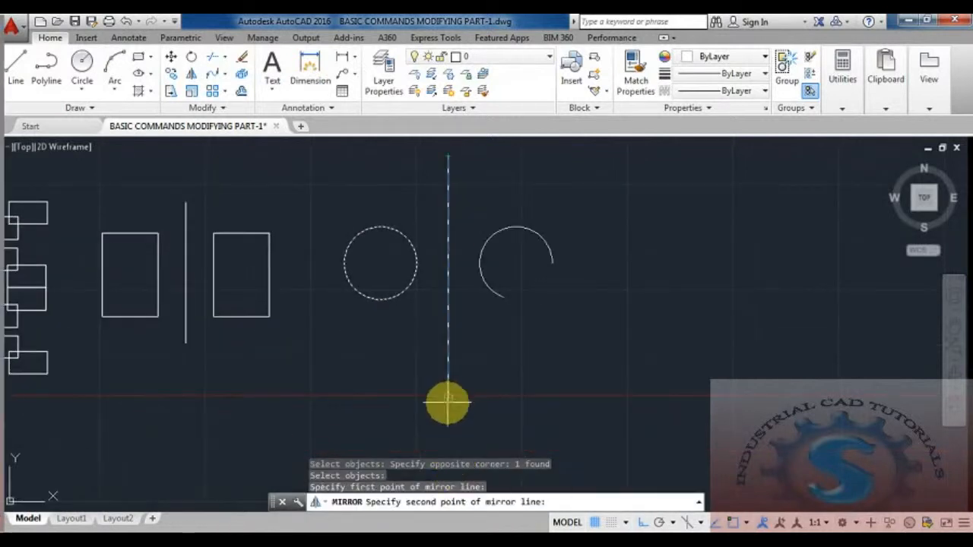
pyautogui.click(447, 403)
pyautogui.press('Return')
pyautogui.scroll(-2, 512, 379)
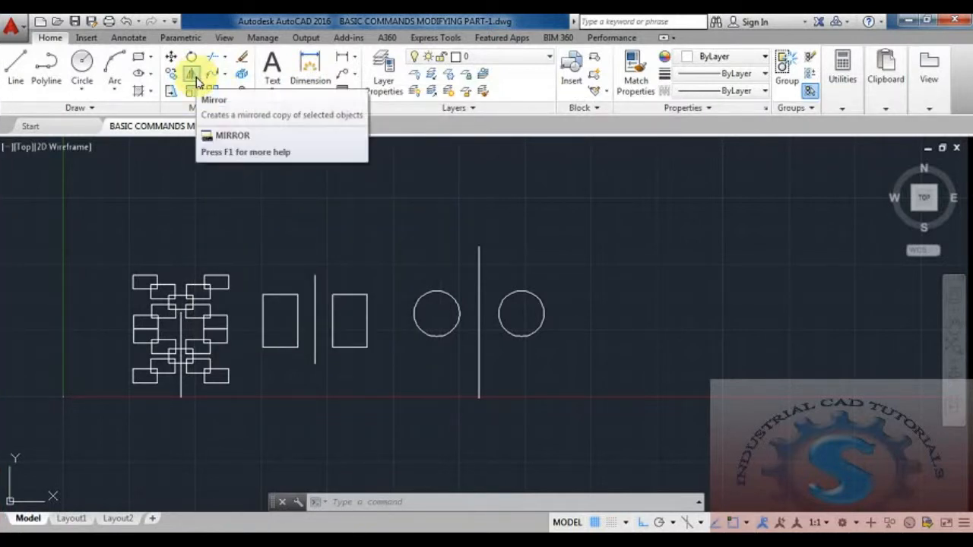
pyautogui.scroll(-4, 565, 386)
pyautogui.scroll(2, 554, 364)
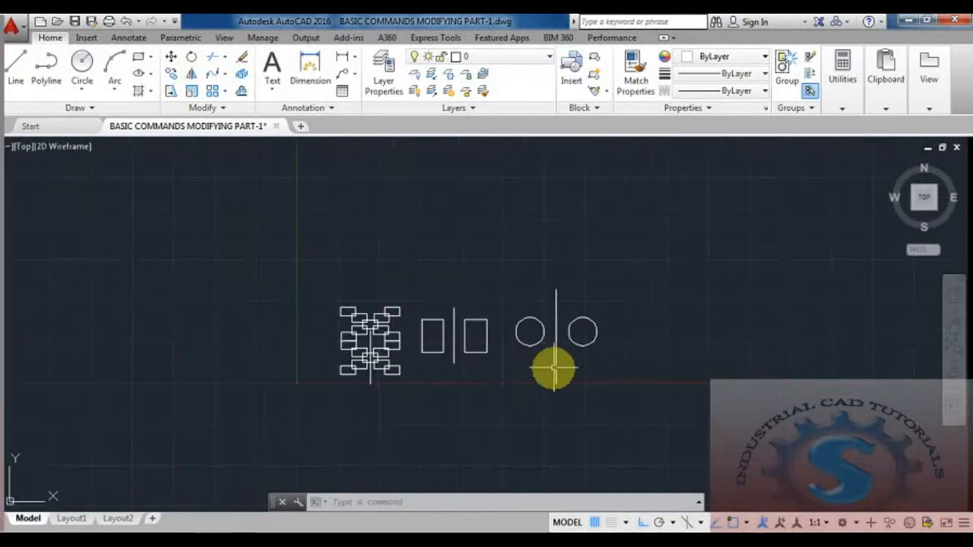
pyautogui.scroll(2, 554, 367)
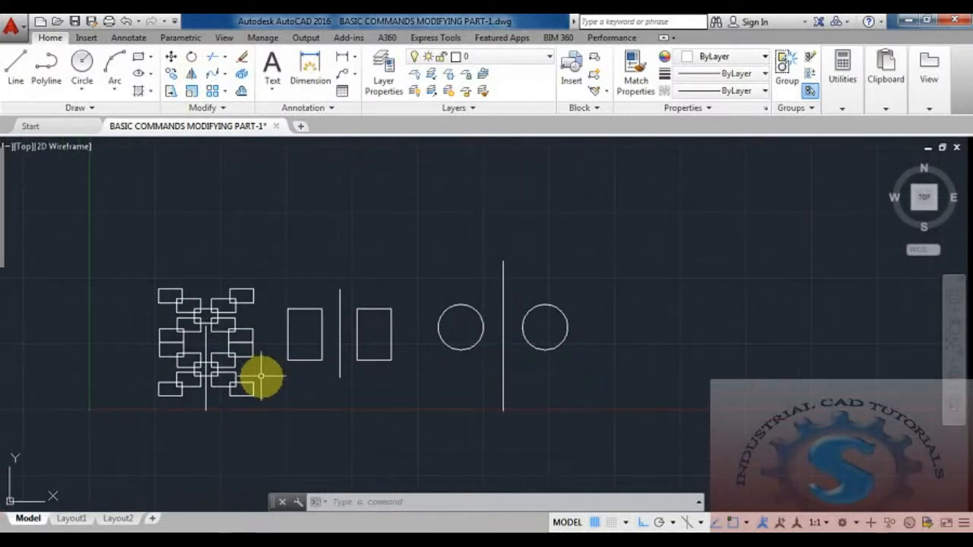
pyautogui.scroll(3, 261, 376)
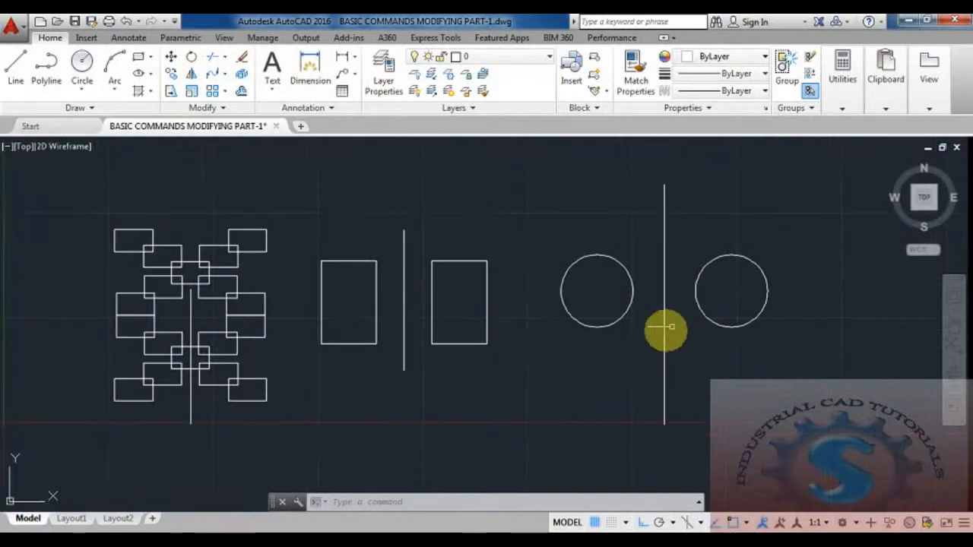